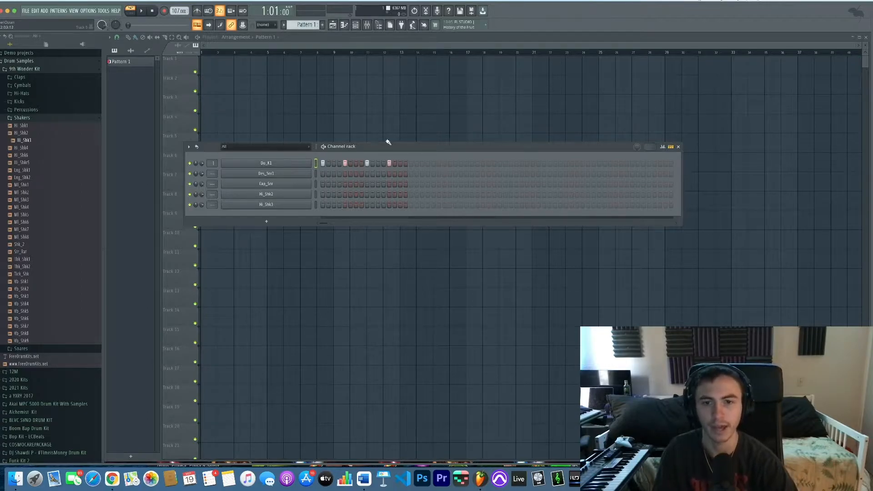
# Clear the Do_K1 kick and refill it on every fourth step, and place Des_Snr1 and Cap_Snr on steps 5 and 13
pyautogui.press('super+x')
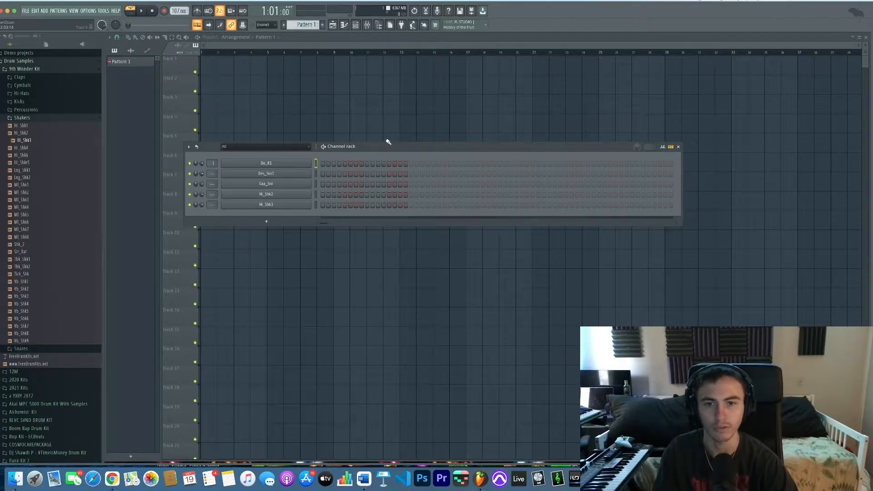
pyautogui.rightClick(316, 162)
pyautogui.click(403, 192)
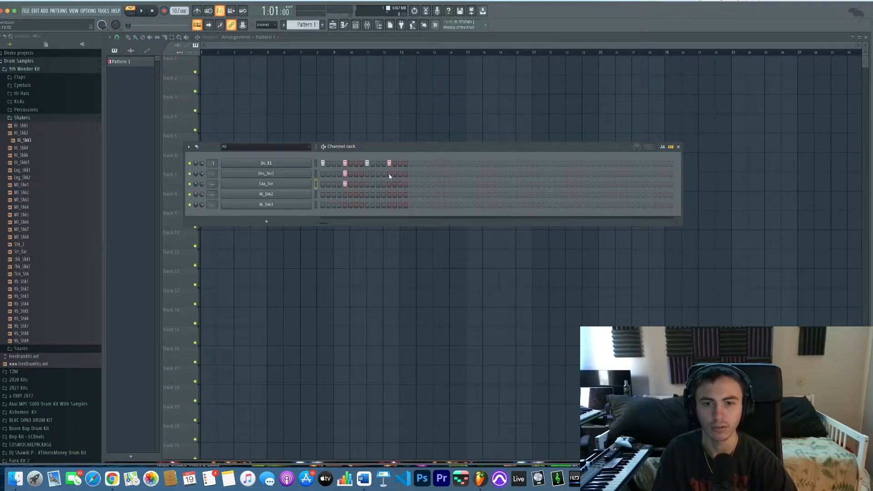
pyautogui.moveTo(405, 148); pyautogui.dragTo(408, 148)
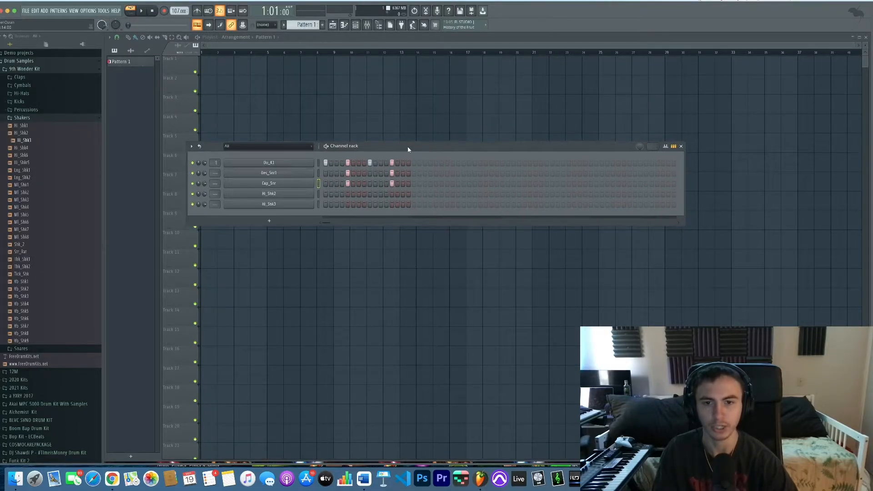
# Place Hi_Shk2 on steps 3, 4, 11 and 15 and Hi_Shk3 on step 7 while the pattern plays
pyautogui.click(337, 193)
pyautogui.rightClick(337, 194)
pyautogui.press('space')
pyautogui.click(402, 194)
pyautogui.click(336, 194)
pyautogui.click(342, 194)
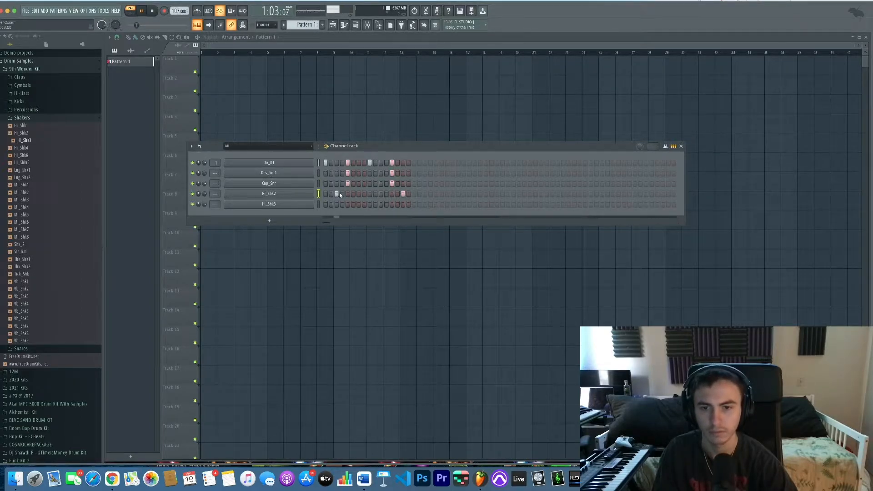
pyautogui.click(381, 193)
pyautogui.click(359, 204)
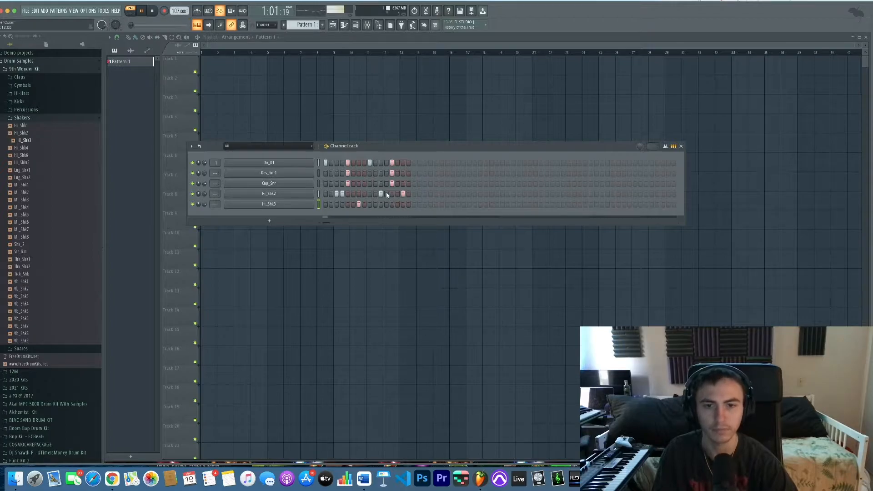
pyautogui.press('space')
# Add an FPC channel, load its Empty preset and move its window clear of the step sequence
pyautogui.moveTo(390, 146); pyautogui.dragTo(391, 143)
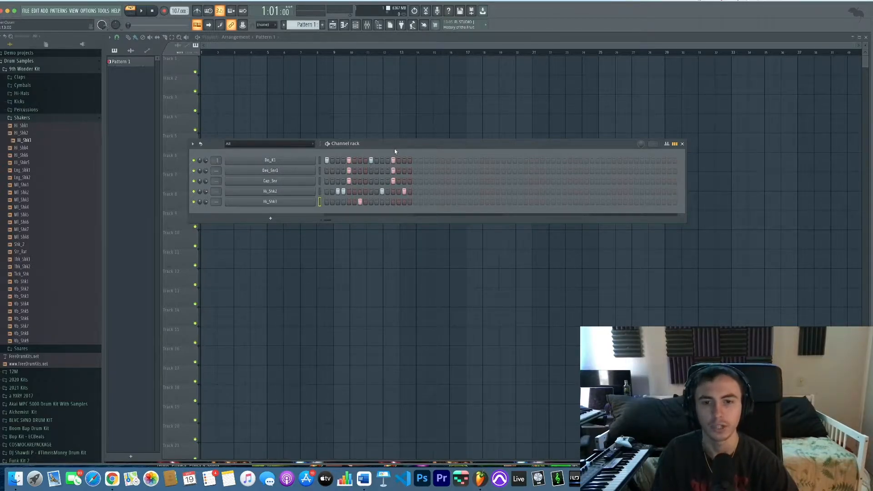
pyautogui.moveTo(400, 146); pyautogui.dragTo(411, 145)
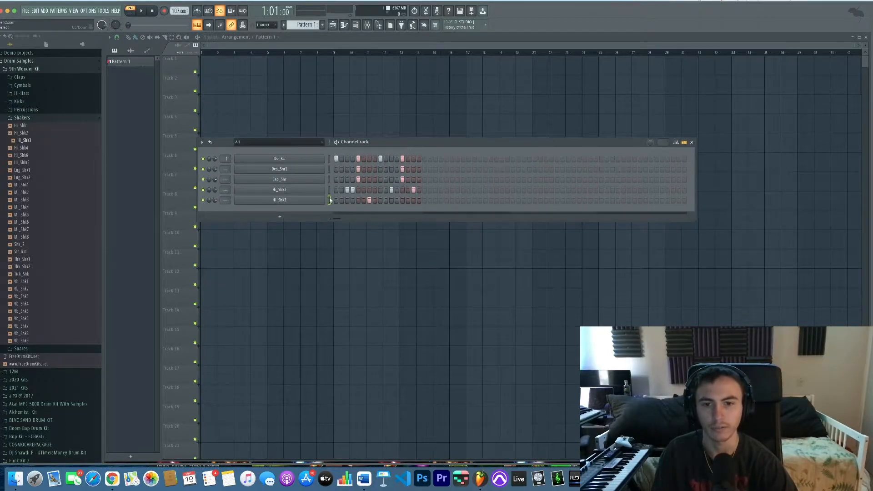
pyautogui.click(301, 219)
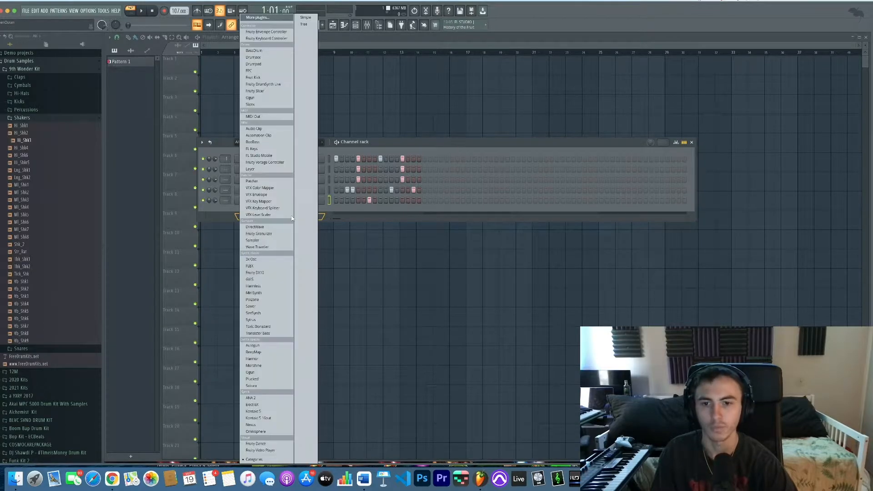
pyautogui.click(252, 72)
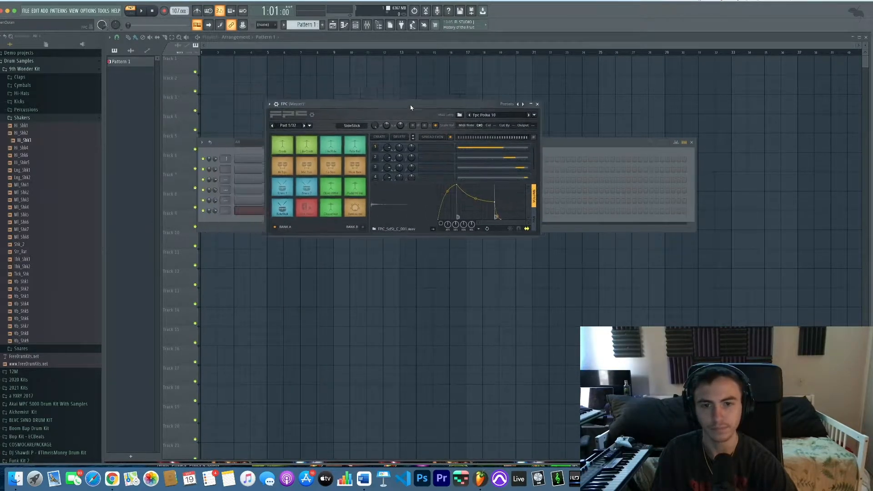
pyautogui.click(280, 105)
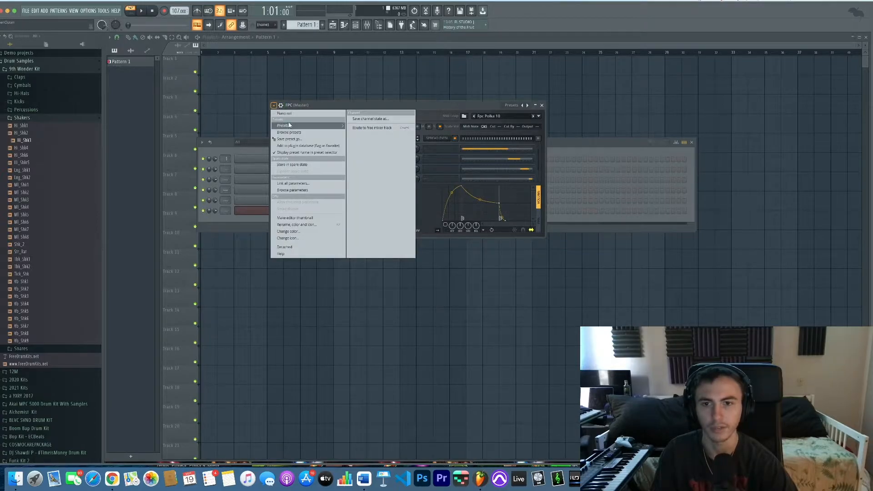
pyautogui.moveTo(291, 126)
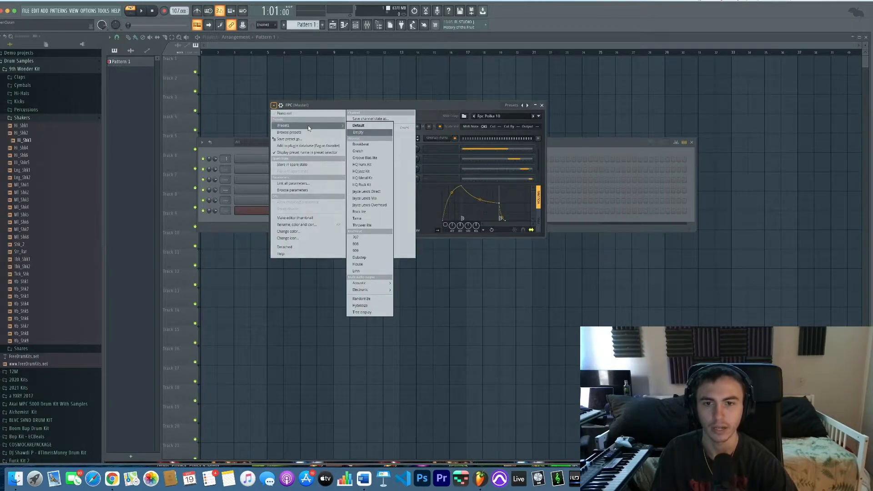
pyautogui.click(366, 133)
pyautogui.moveTo(375, 105); pyautogui.dragTo(554, 113)
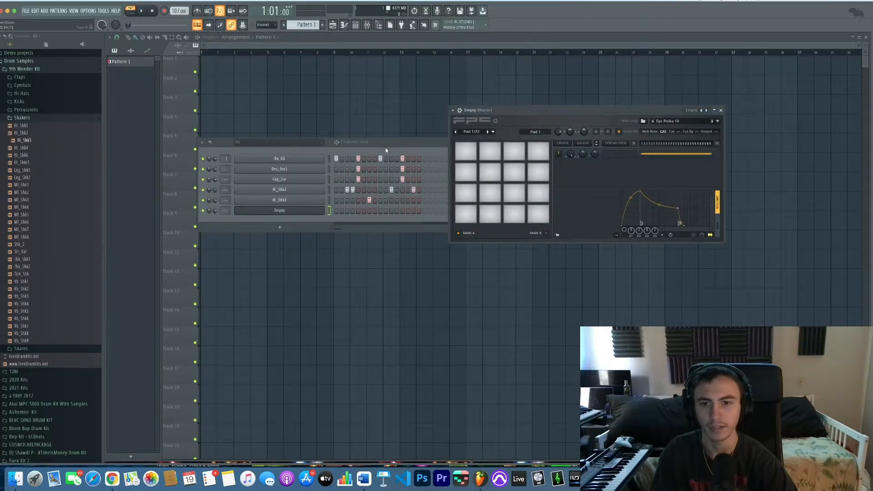
# Open the 9th Wonder Kit's Kicks folder and audition the Do_K1 sample
pyautogui.click(19, 117)
pyautogui.click(22, 102)
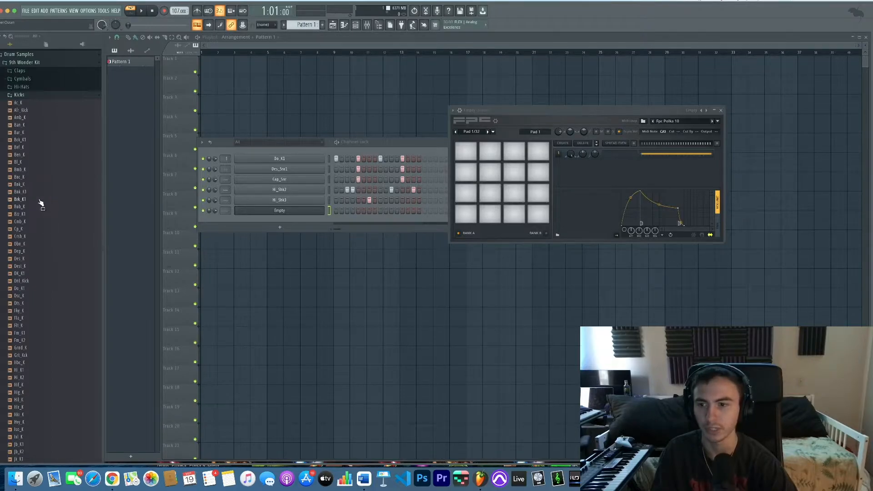
pyautogui.click(26, 291)
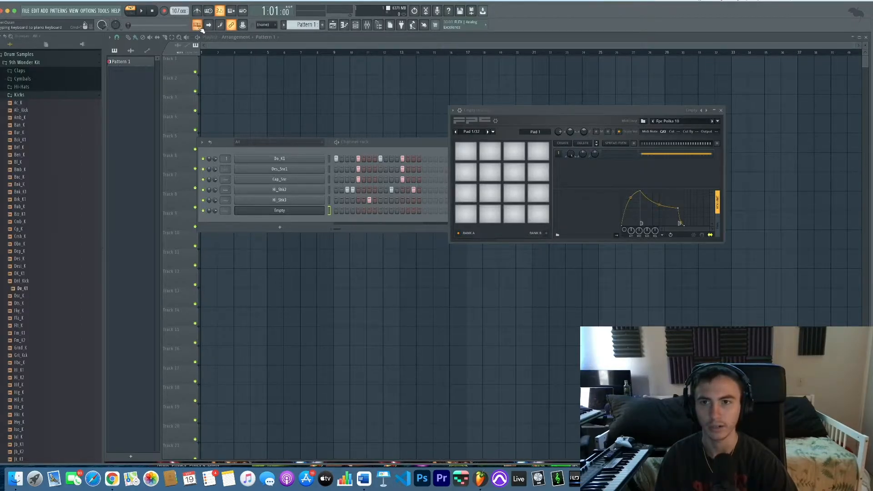
# Play test notes on the empty FPC to find which pads they trigger
pyautogui.press('s')
pyautogui.press('d')
pyautogui.press('s')
pyautogui.press('s')
pyautogui.press('d')
pyautogui.press('s')
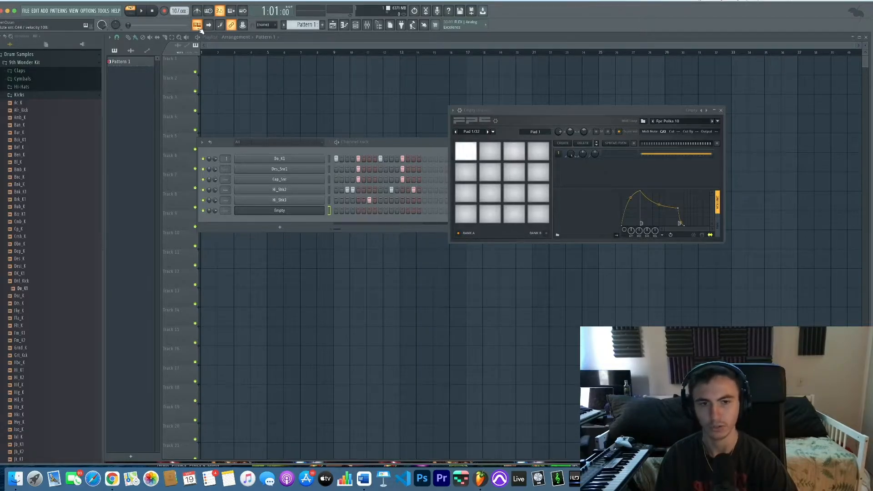
pyautogui.press('s')
pyautogui.press('d')
pyautogui.press('s')
pyautogui.press('d')
pyautogui.press('s')
pyautogui.press('s')
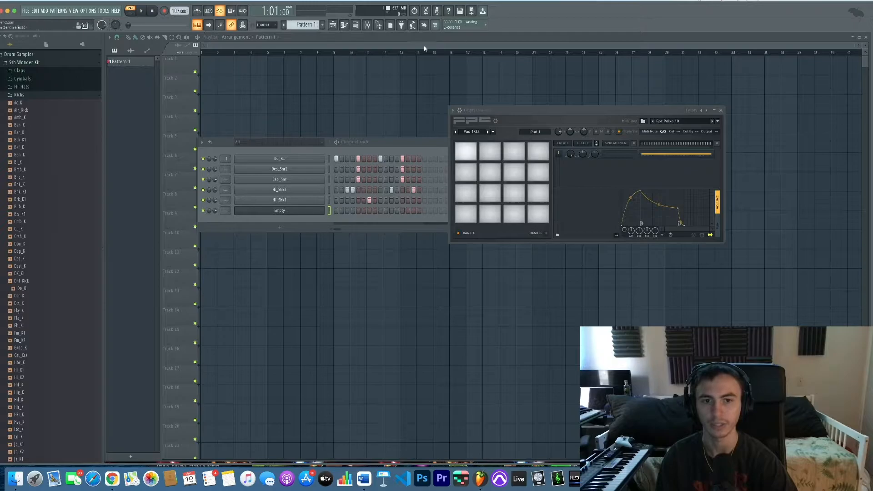
pyautogui.press('d')
pyautogui.press('s')
pyautogui.press('s')
# Load Do_K1 onto the first pad of the FPC's top row and play it to test the sound
pyautogui.moveTo(23, 288); pyautogui.dragTo(465, 154)
pyautogui.press('s')
pyautogui.press('s')
pyautogui.press('d')
pyautogui.press('s')
pyautogui.press('s')
pyautogui.press('s')
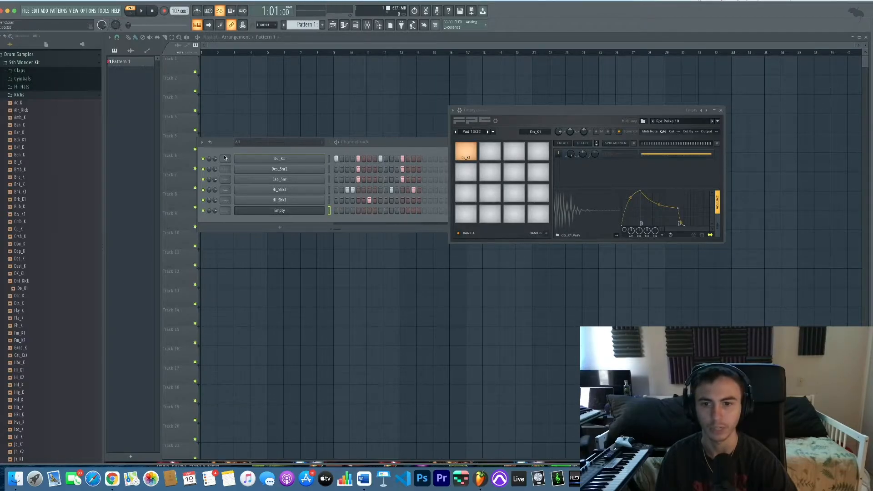
# Load Des_Snr1 from the Snares folder onto the third pad of the FPC's top row and layer Cap_Snr on it
pyautogui.click(22, 95)
pyautogui.click(28, 118)
pyautogui.scroll(1, 28, 118)
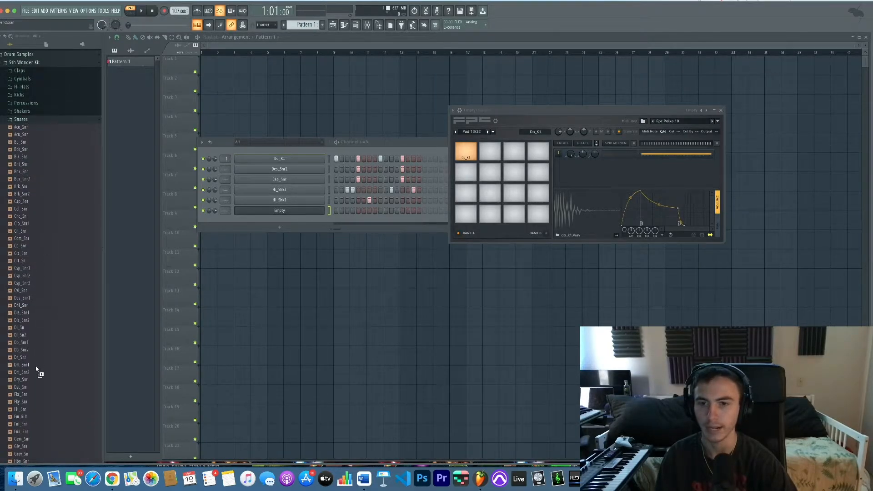
pyautogui.moveTo(35, 367); pyautogui.dragTo(32, 366)
pyautogui.scroll(-5, 29, 247)
pyautogui.moveTo(27, 236); pyautogui.dragTo(509, 150)
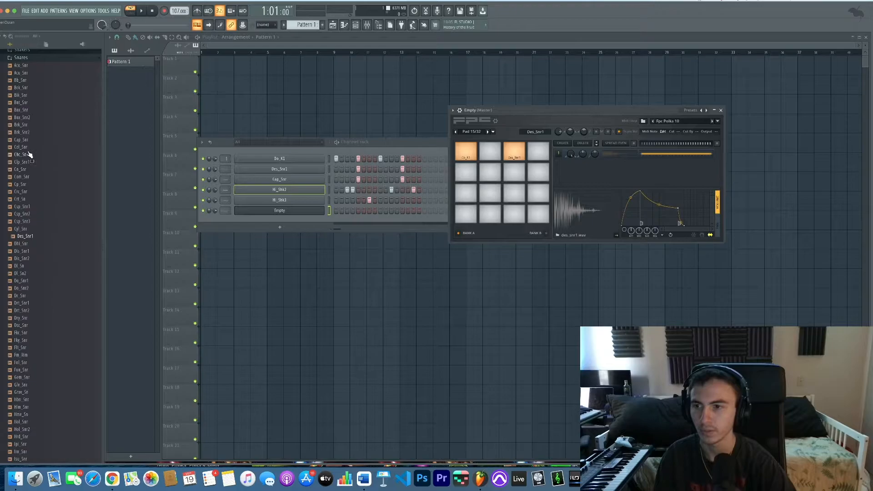
pyautogui.moveTo(29, 142); pyautogui.dragTo(512, 151)
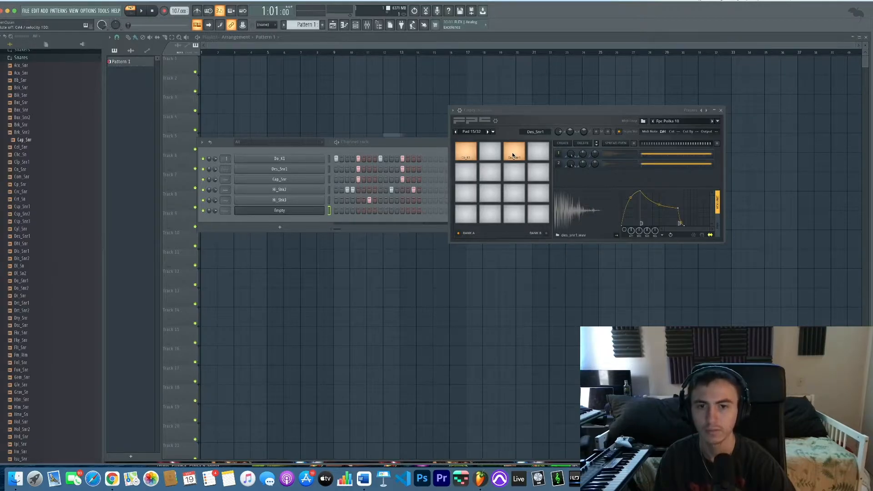
# Load Hi_Shk2 from the Shakers folder onto FPC pad 11 and also onto pad 4
pyautogui.click(28, 58)
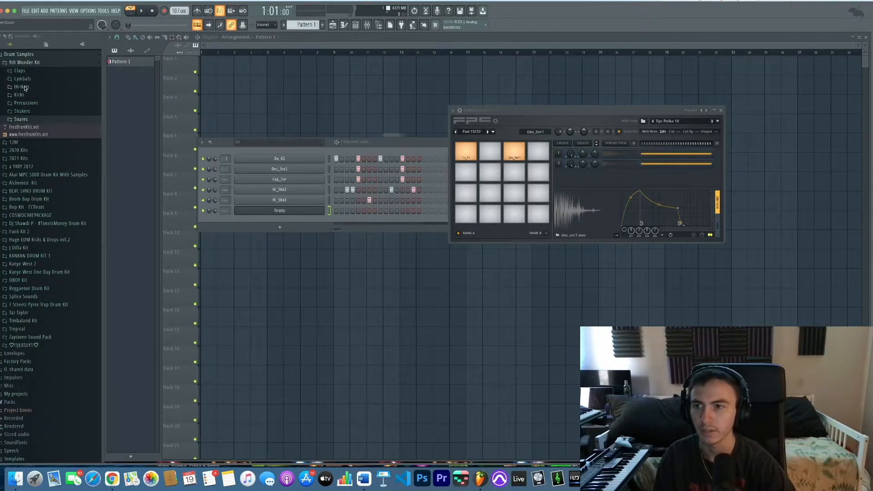
pyautogui.click(22, 111)
pyautogui.moveTo(24, 208); pyautogui.dragTo(46, 214)
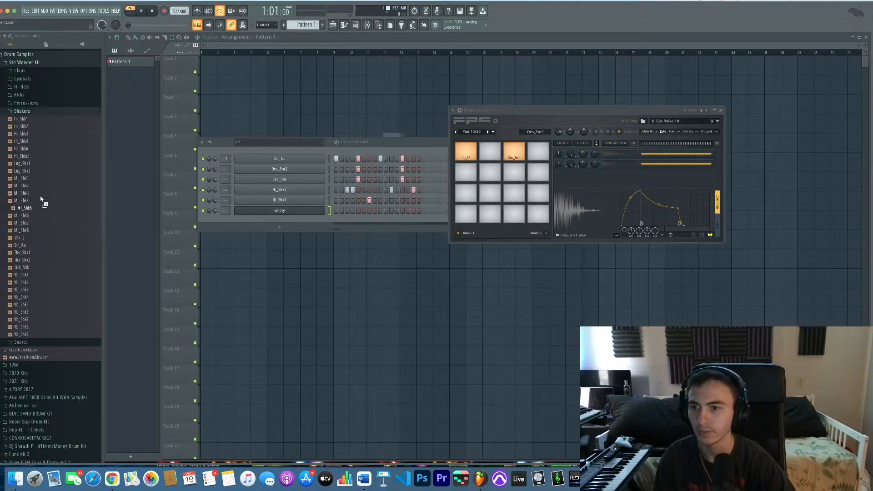
pyautogui.moveTo(28, 126); pyautogui.dragTo(520, 174)
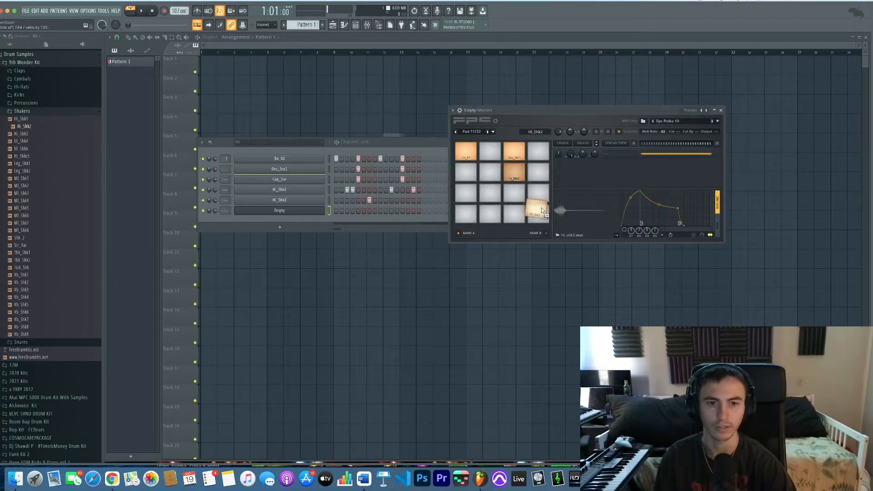
pyautogui.moveTo(541, 208); pyautogui.dragTo(542, 210)
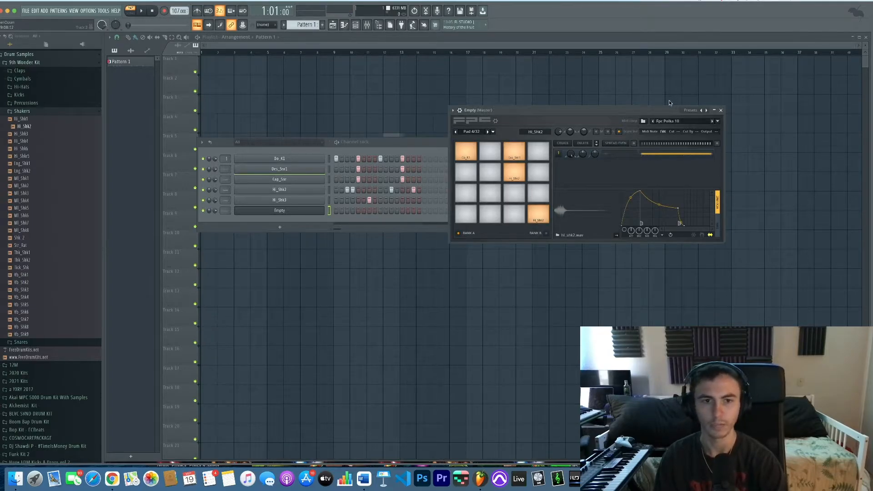
# Prepare to record only the FPC: mute the five sample channels, enable the metronome and arm recording
pyautogui.click(721, 110)
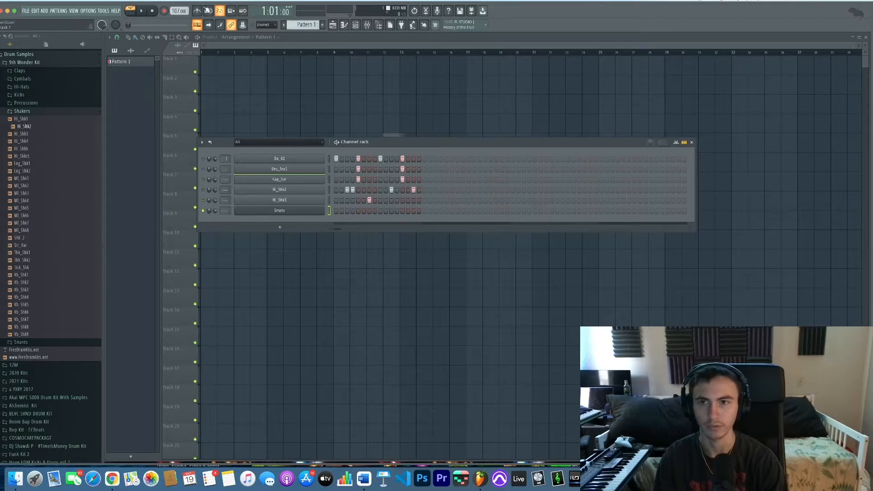
pyautogui.click(198, 9)
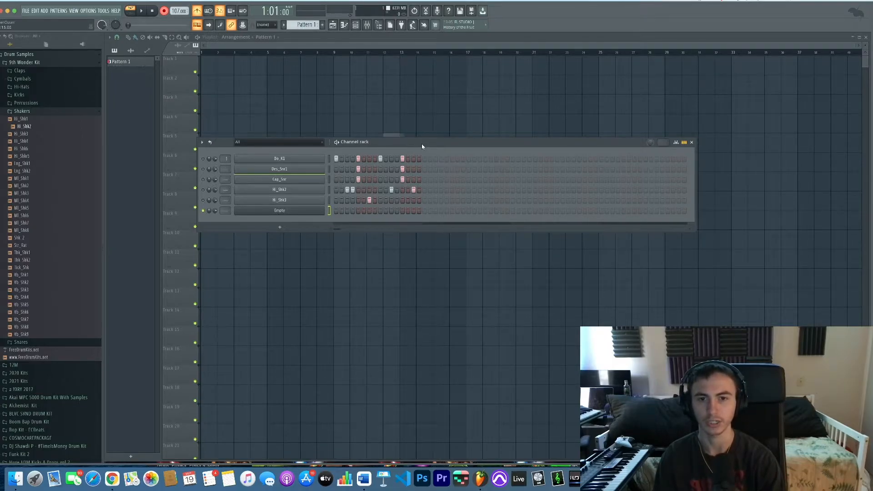
pyautogui.moveTo(422, 145); pyautogui.dragTo(418, 145)
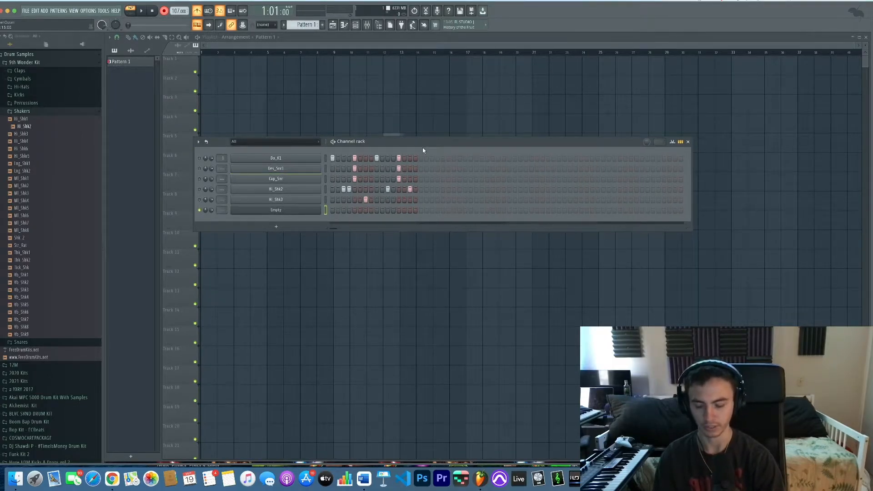
# Record a live kick, snare and shaker performance of about five bars into the FPC channel
pyautogui.press('space')
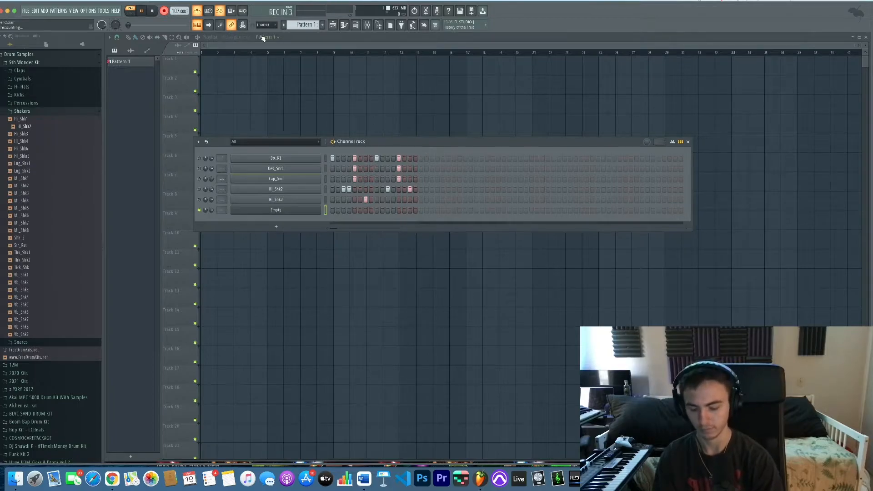
pyautogui.press('s')
pyautogui.press('s')
pyautogui.press('s')
pyautogui.press('s')
pyautogui.press('s')
pyautogui.press('s')
pyautogui.press('s')
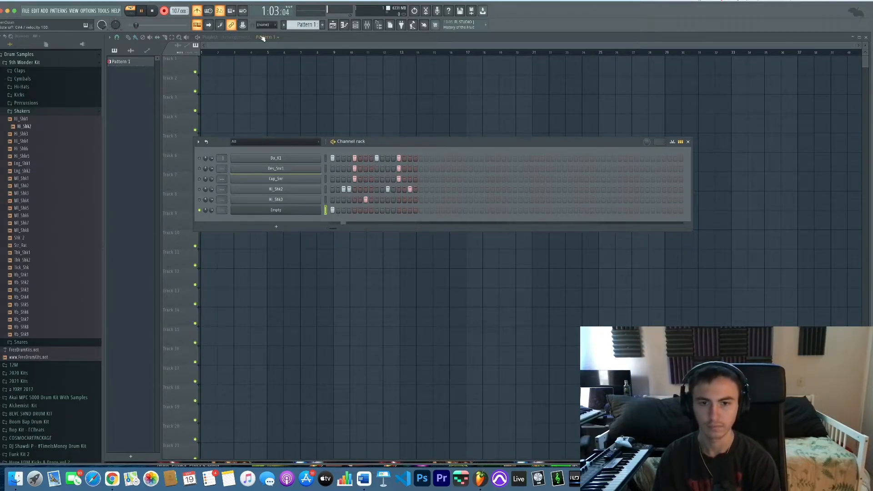
pyautogui.press('s')
pyautogui.press('s')
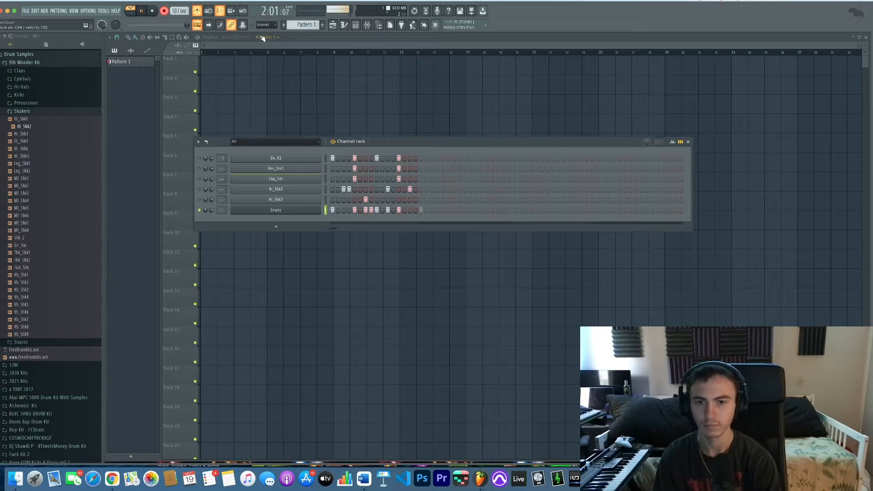
pyautogui.press('s')
pyautogui.press('s')
pyautogui.press('s')
pyautogui.press('s')
pyautogui.press('s')
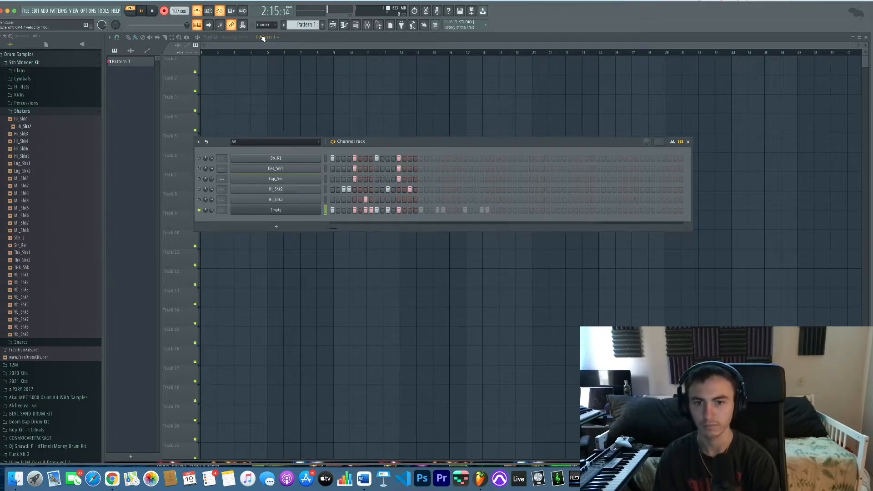
pyautogui.press('s')
pyautogui.press('s')
pyautogui.press('s')
pyautogui.press('s')
pyautogui.press('s')
pyautogui.press('s')
pyautogui.press('s')
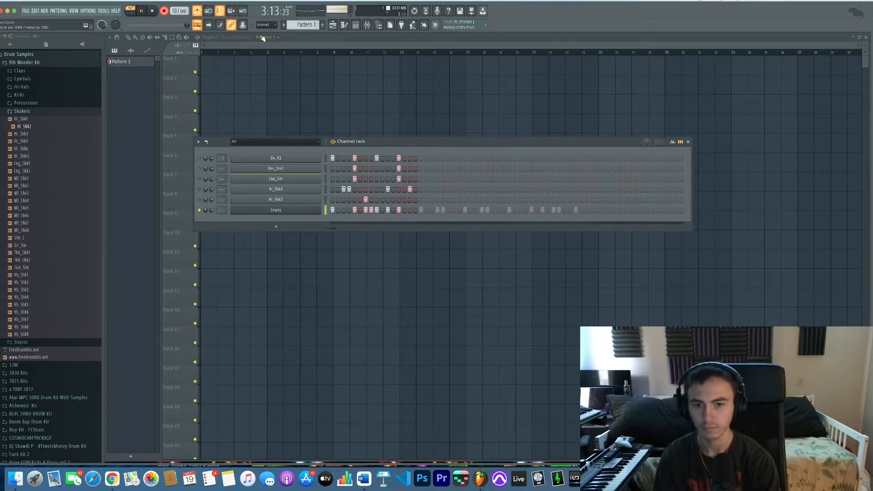
pyautogui.press('s')
pyautogui.press('s')
pyautogui.press('s')
pyautogui.press('s')
pyautogui.press('s')
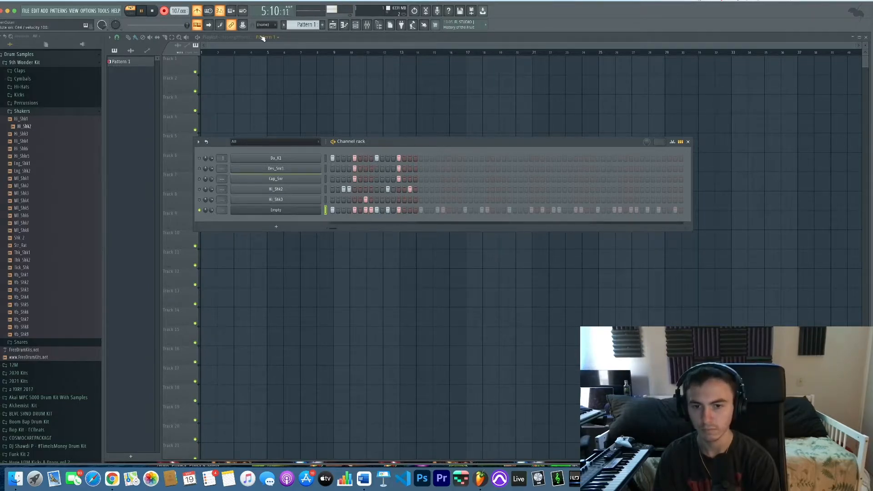
# Stop recording, turn off the metronome and open the FPC channel's recorded notes in the piano roll
pyautogui.press('space')
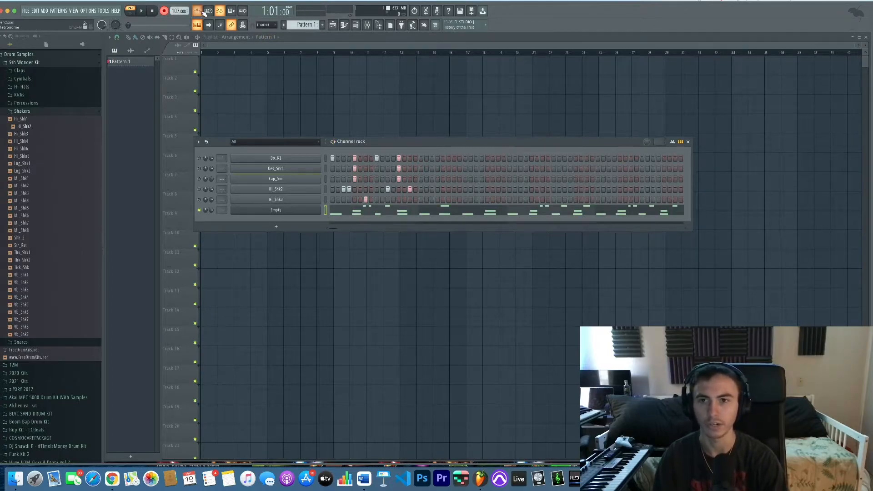
pyautogui.click(378, 210)
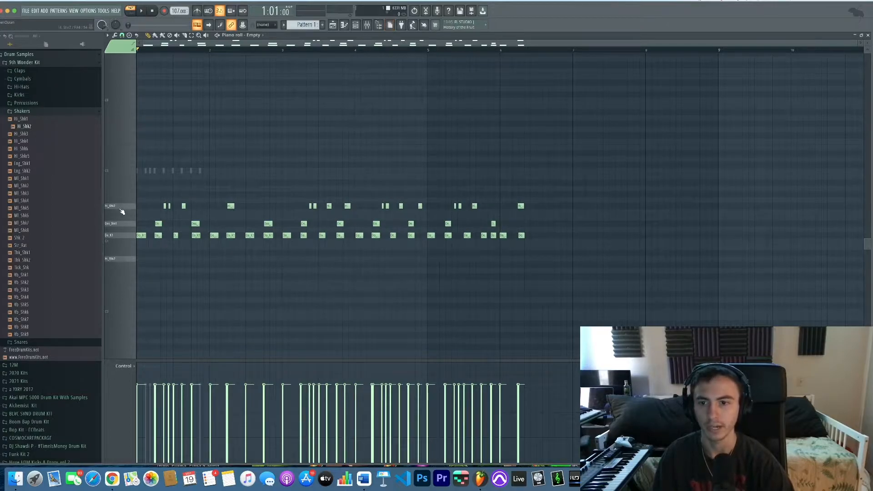
# Play back the first bar and nudge the kick at the start of bar 2 slightly earlier
pyautogui.scroll(5, 121, 209)
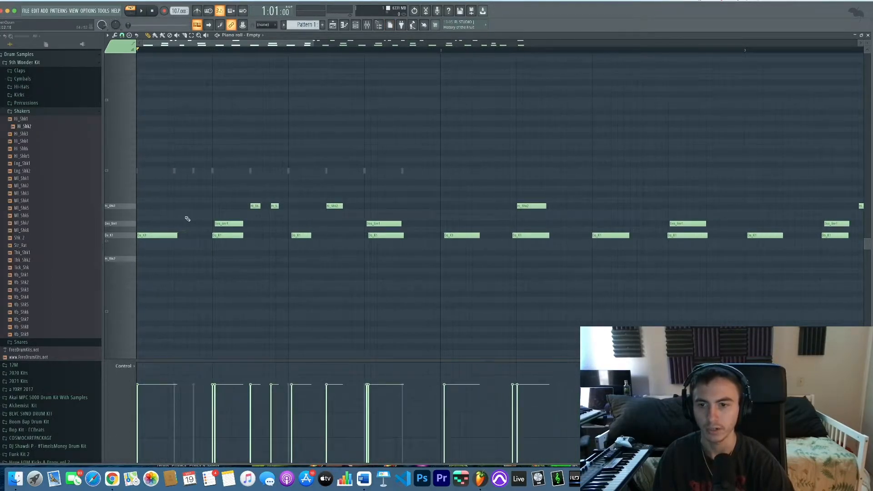
pyautogui.scroll(2, 121, 218)
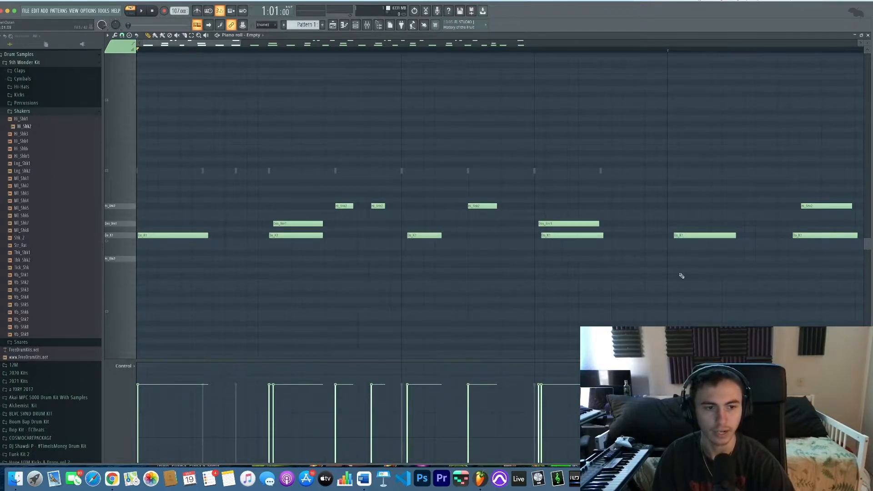
pyautogui.hscroll(5, 682, 276)
pyautogui.scroll(-2, 531, 241)
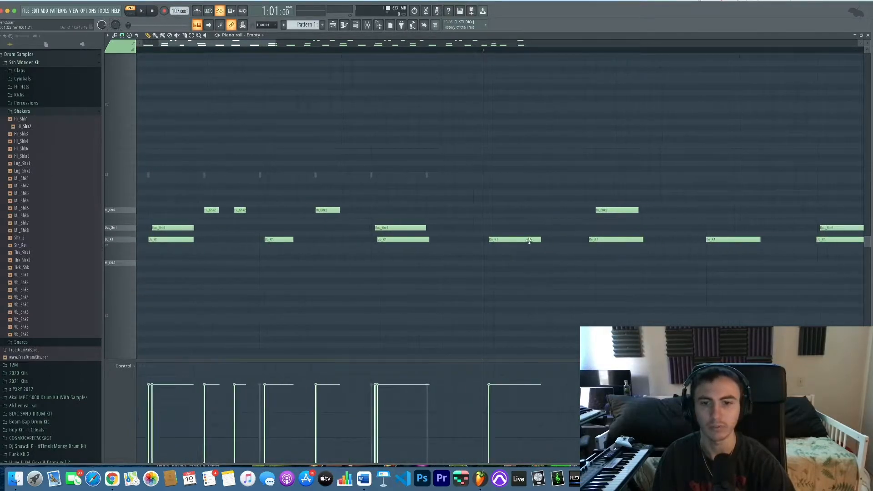
pyautogui.moveTo(307, 176); pyautogui.dragTo(575, 152)
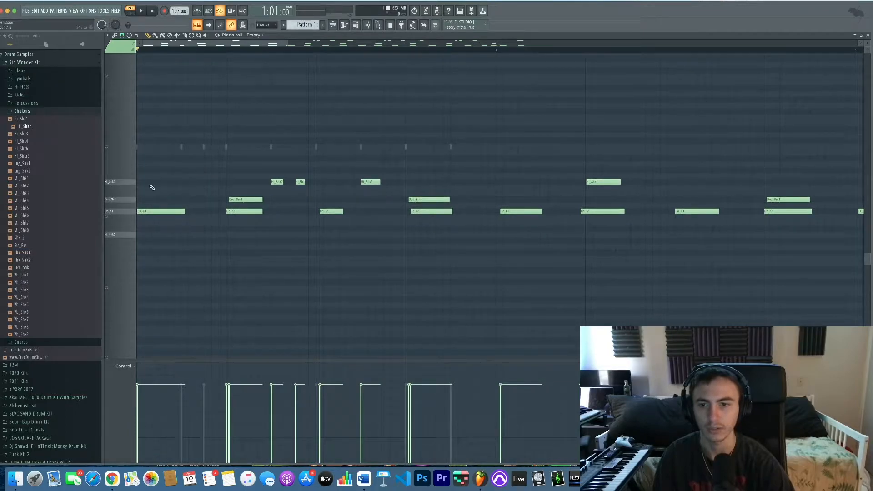
pyautogui.press('space')
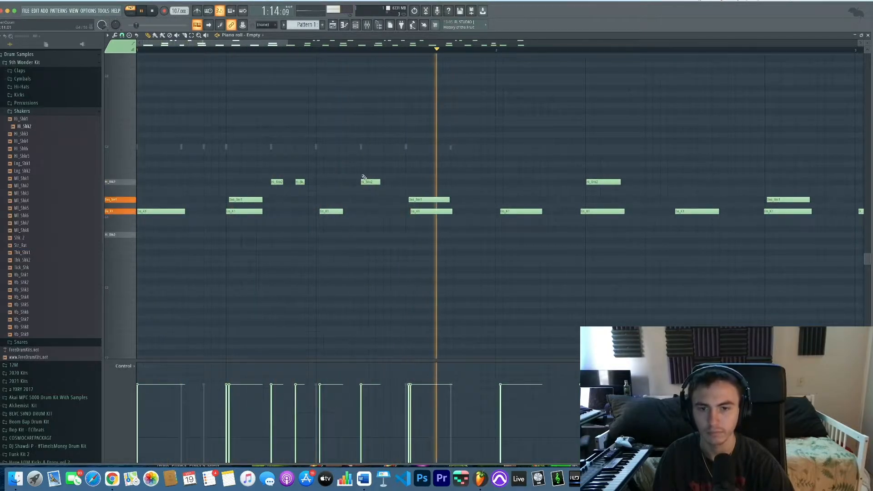
pyautogui.press('space')
pyautogui.moveTo(588, 252); pyautogui.dragTo(598, 168)
pyautogui.keyDown('super'); pyautogui.click(515, 202); pyautogui.keyUp('super')
pyautogui.moveTo(507, 211); pyautogui.dragTo(505, 211)
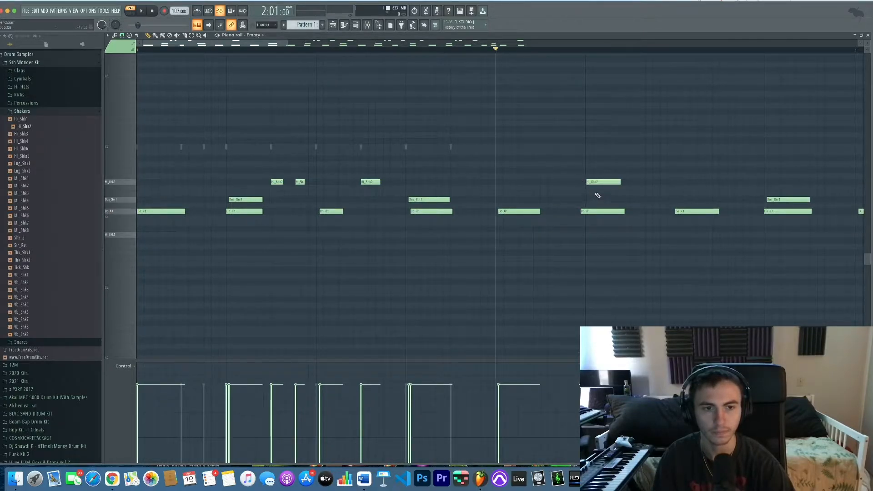
# Move the shaker note on bar 2's second beat down three semitones to the snare row, and shift the kick there slightly later
pyautogui.moveTo(596, 157); pyautogui.dragTo(605, 194)
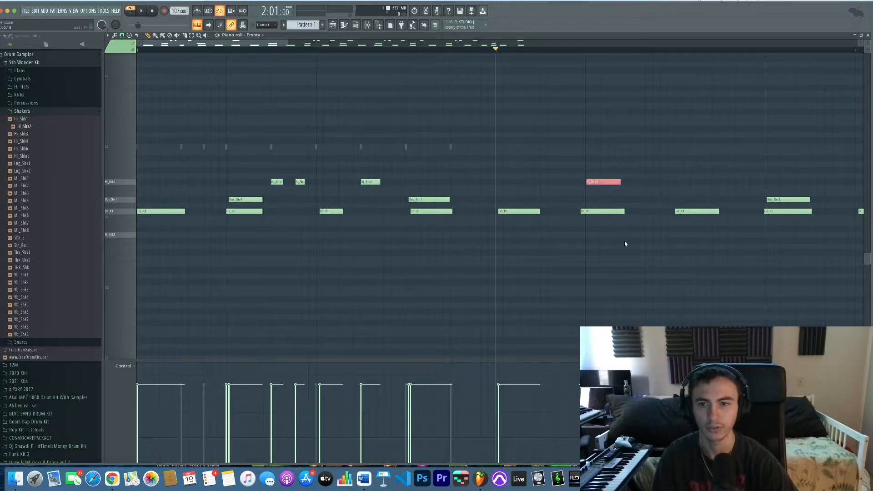
pyautogui.hotkey('shift', 'Down')
pyautogui.hotkey('shift', 'Down')
pyautogui.hotkey('shift', 'Down')
pyautogui.press('space')
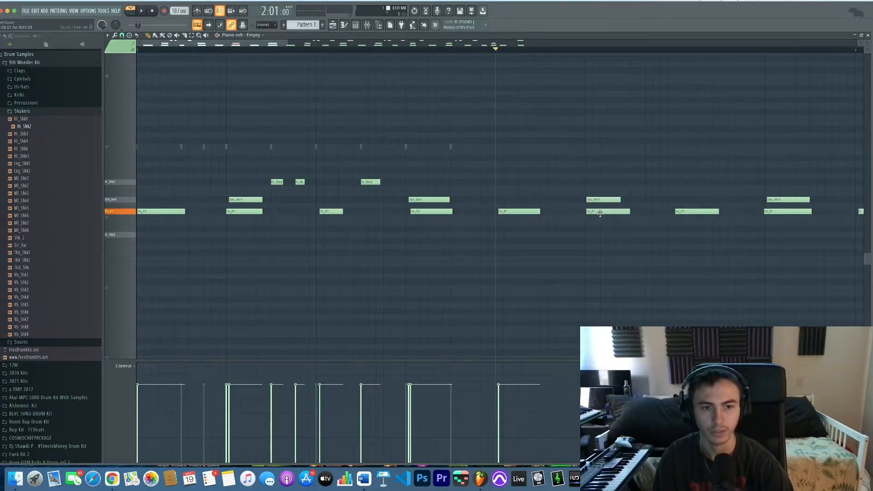
pyautogui.press('space')
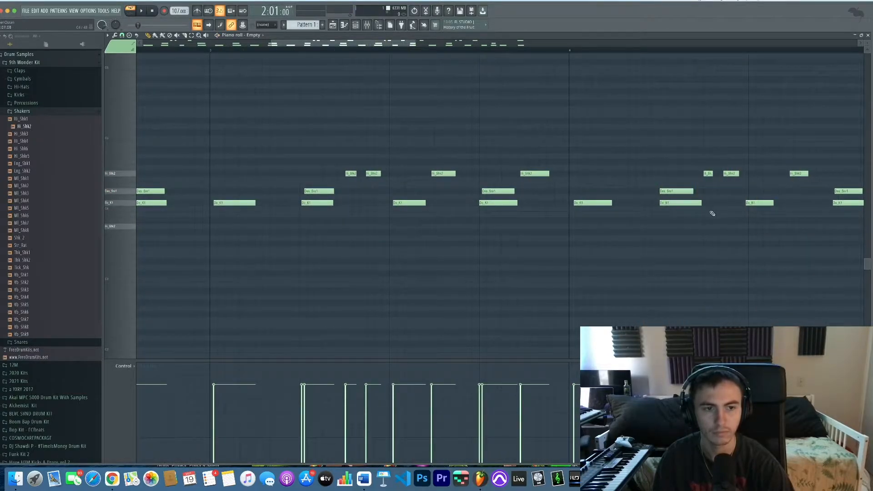
# Delete all recorded notes from bar 5 onward to trim the performance to four bars
pyautogui.hscroll(5, 706, 220)
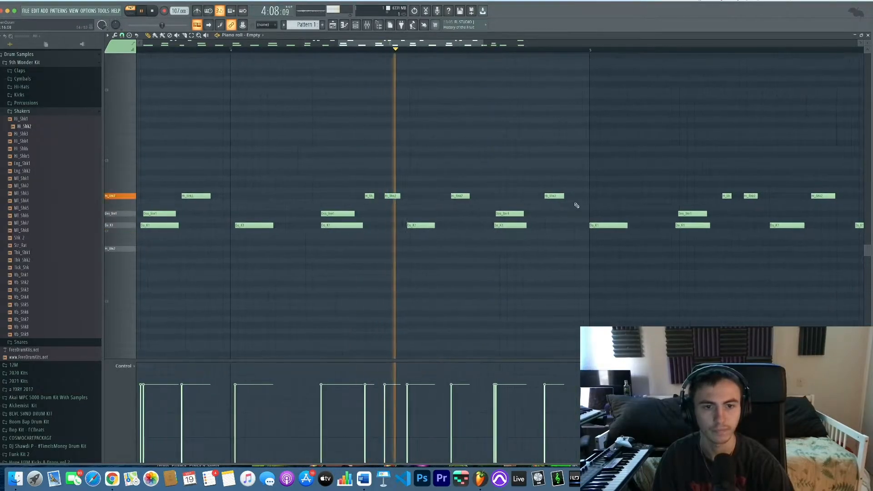
pyautogui.press('space')
pyautogui.moveTo(595, 250); pyautogui.dragTo(863, 127)
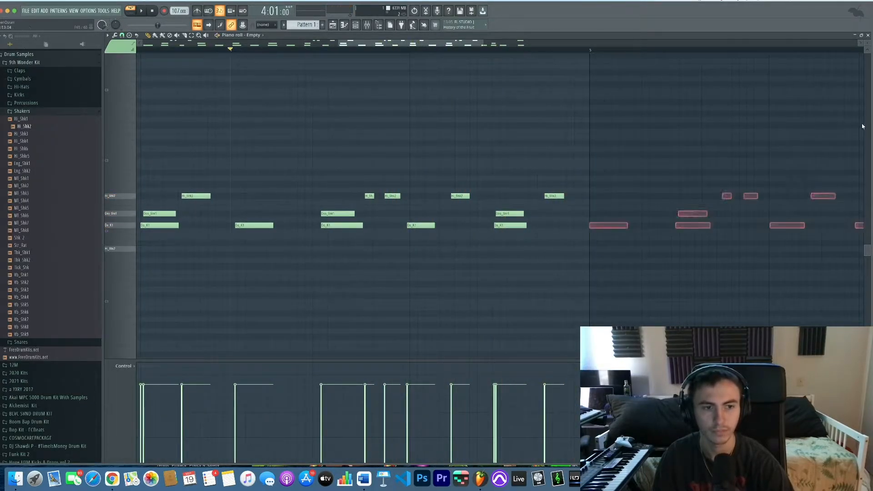
pyautogui.press('Delete')
pyautogui.scroll(-5, 656, 208)
pyautogui.moveTo(554, 243); pyautogui.dragTo(724, 118)
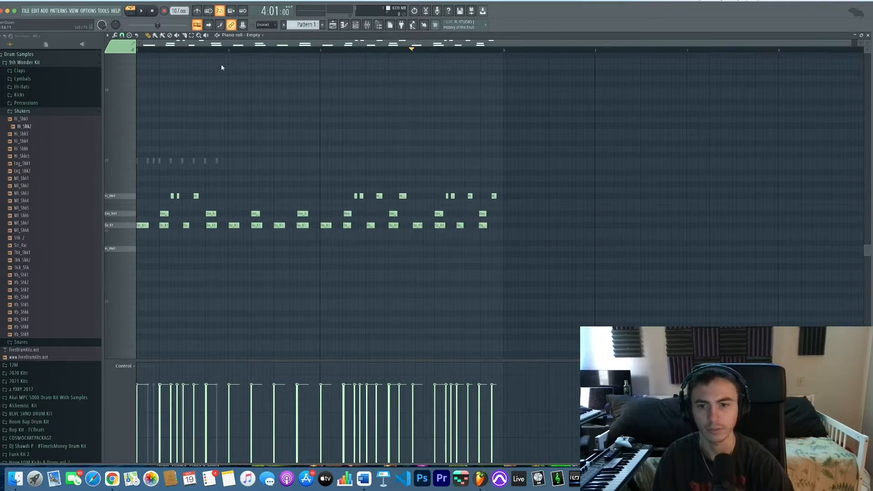
# Play back the four bars, add a Hi_Shk2 shaker note before bar 2's second beat and fine-tune its timing
pyautogui.press('space')
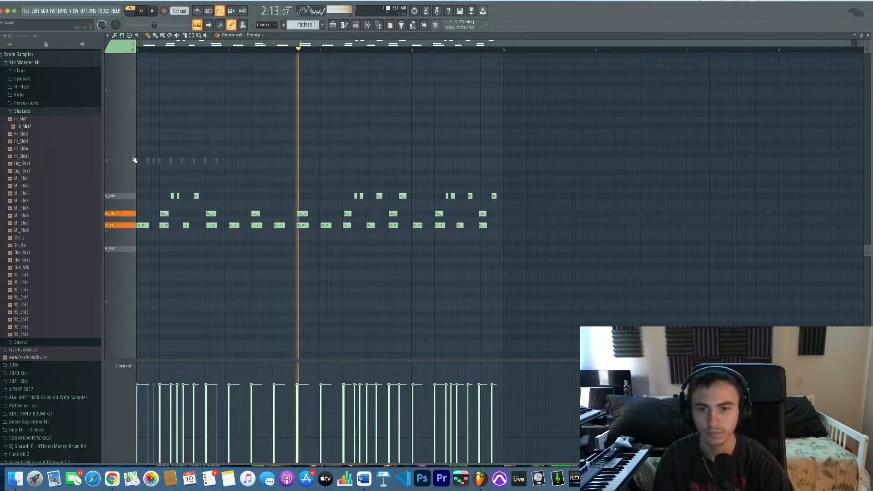
pyautogui.scroll(3, 293, 187)
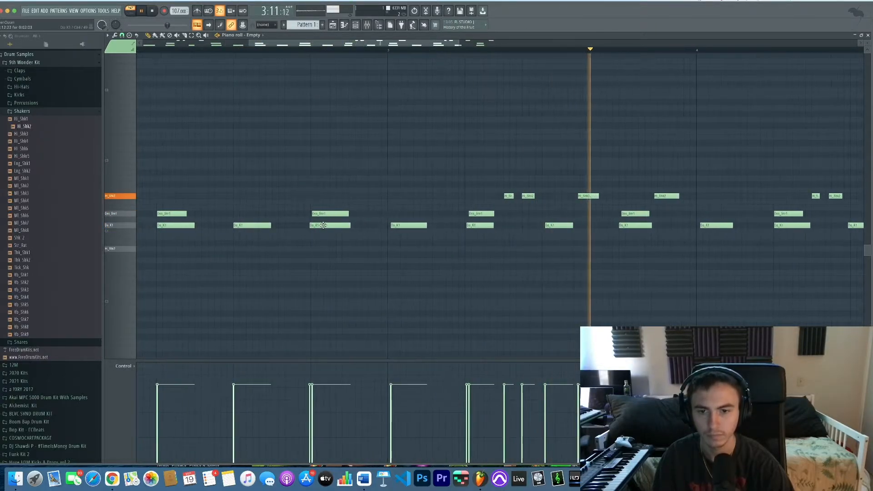
pyautogui.scroll(-1, 325, 223)
pyautogui.scroll(-3, 326, 220)
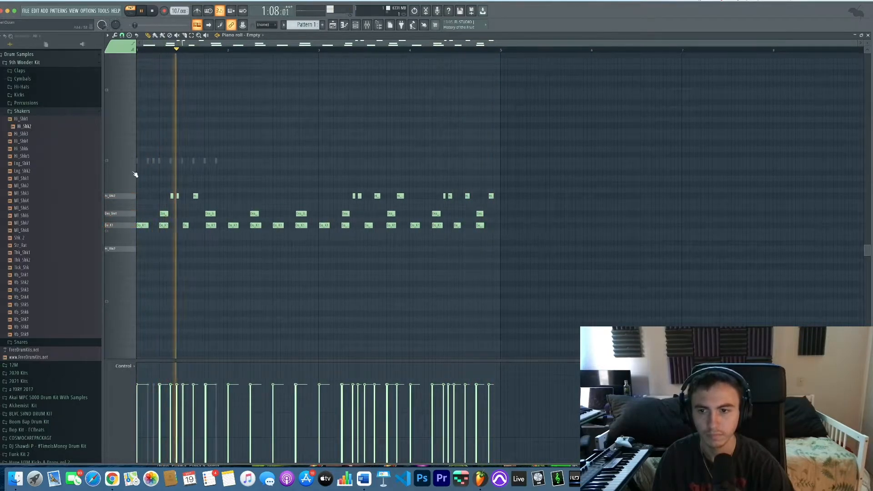
pyautogui.scroll(2, 135, 174)
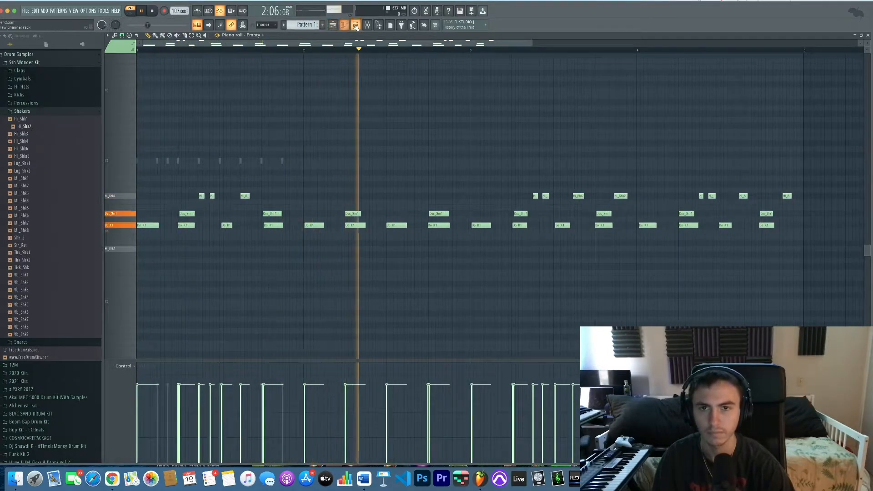
pyautogui.press('space')
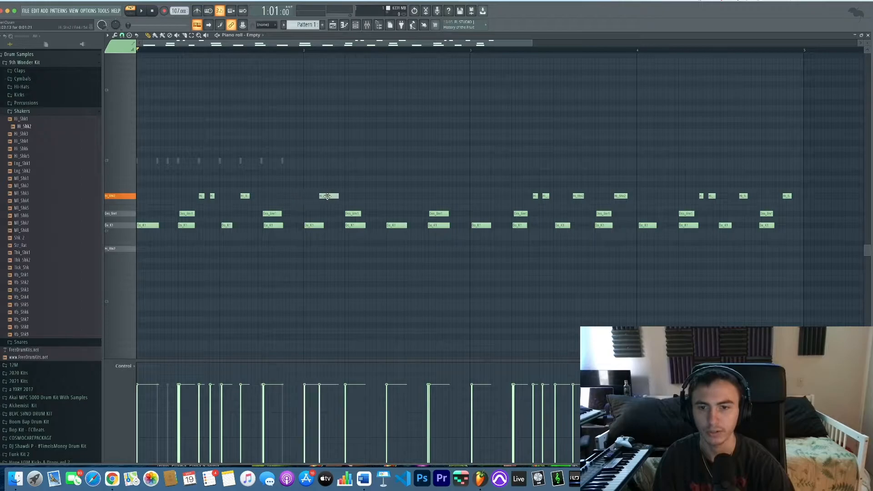
pyautogui.press('space')
pyautogui.scroll(3, 313, 152)
pyautogui.moveTo(381, 195); pyautogui.dragTo(380, 195)
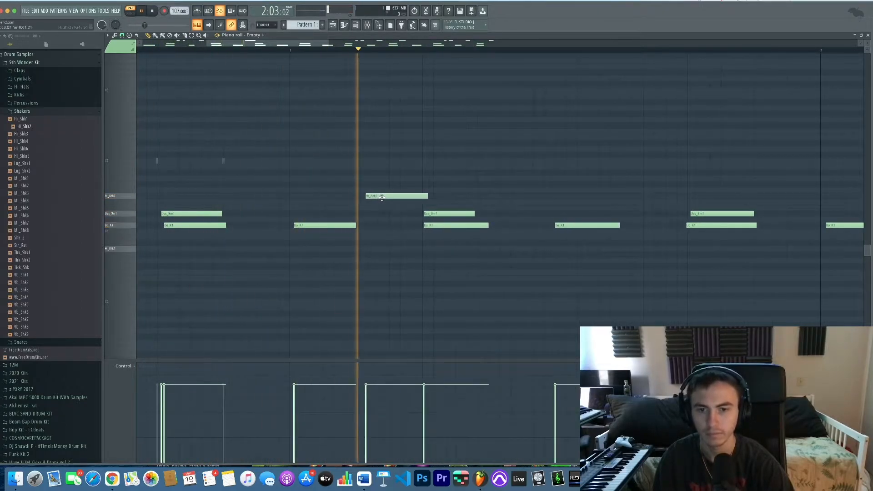
# Add another Hi_Shk2 note just before bar 2's fourth beat, nudge it slightly later and play the bar back
pyautogui.click(786, 197)
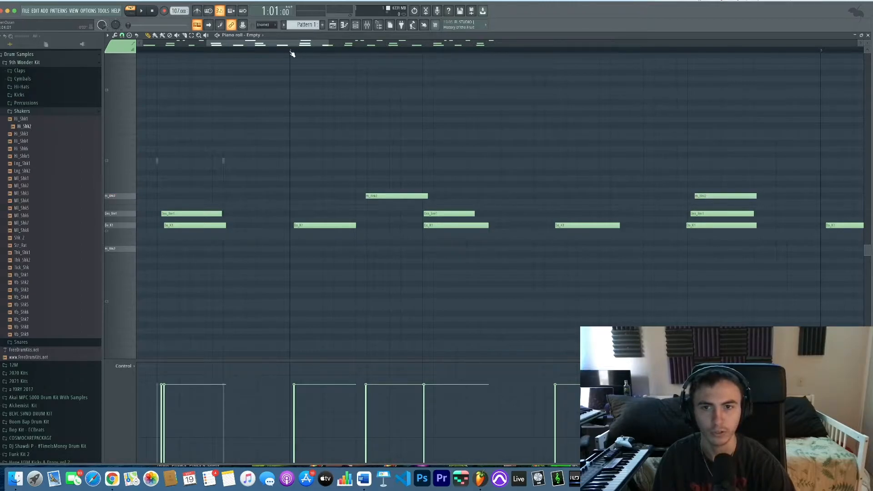
pyautogui.moveTo(574, 166); pyautogui.dragTo(320, 174)
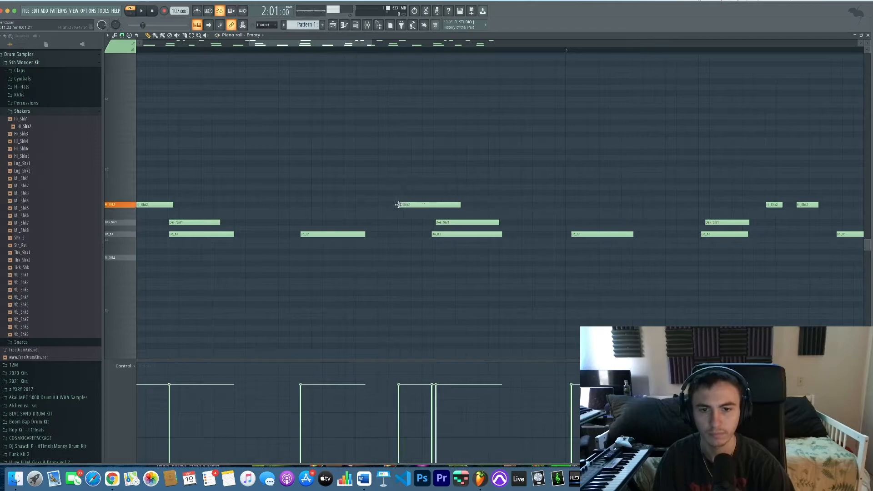
pyautogui.moveTo(427, 206); pyautogui.dragTo(430, 205)
pyautogui.press('space')
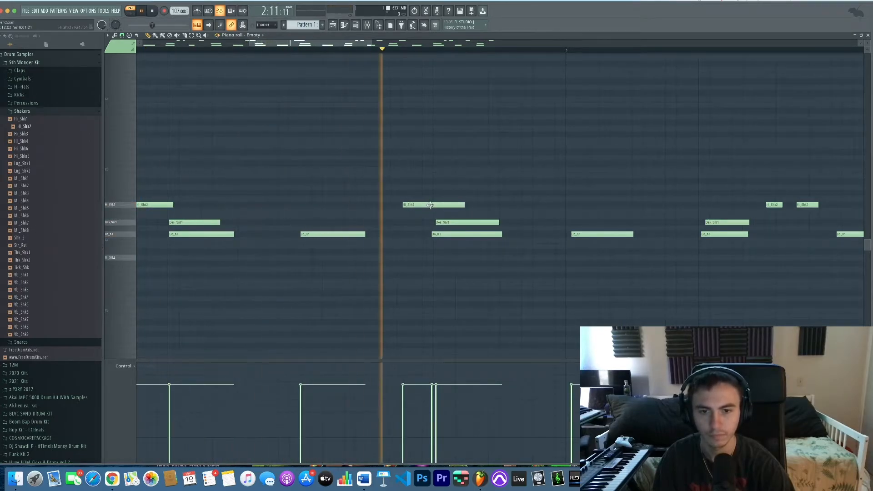
# Replace bar 3's last shaker note with one placed slightly later, just before bar 4 begins
pyautogui.moveTo(534, 210); pyautogui.dragTo(319, 205)
pyautogui.moveTo(792, 197); pyautogui.dragTo(603, 197)
pyautogui.rightClick(642, 201)
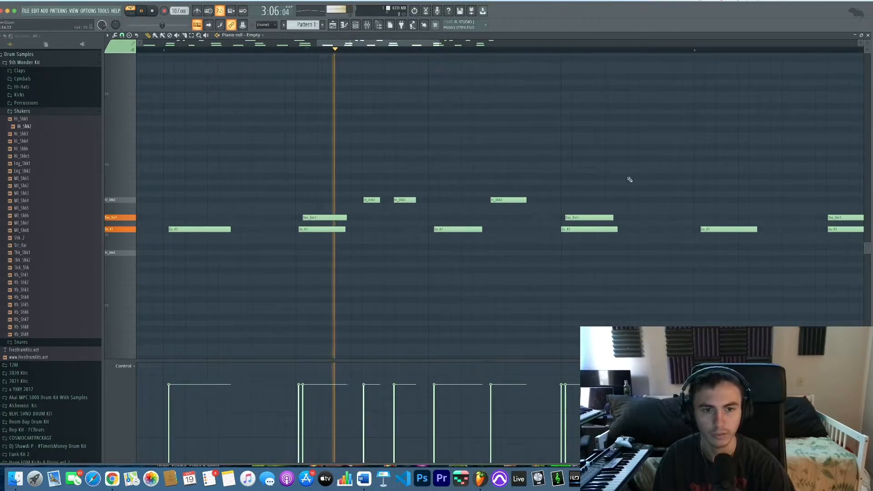
pyautogui.click(659, 200)
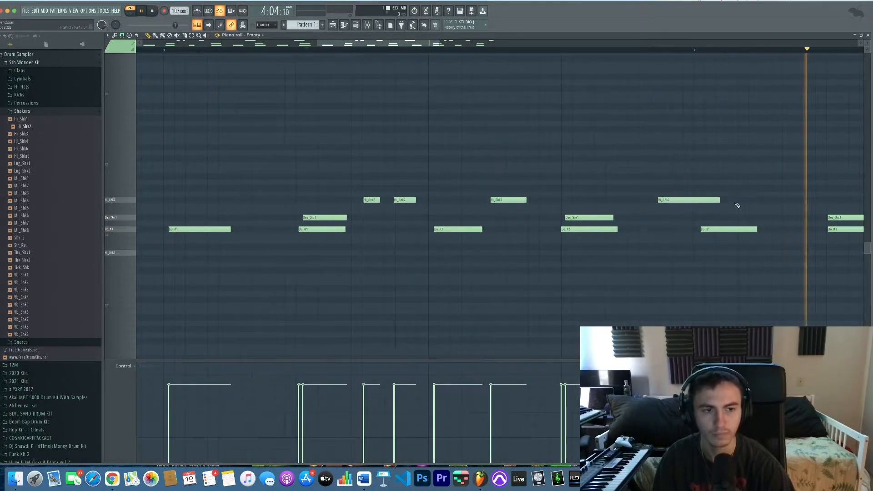
# Delete the first of the two close shaker notes after bar 4's second beat and play the bar back
pyautogui.scroll(-7, 714, 205)
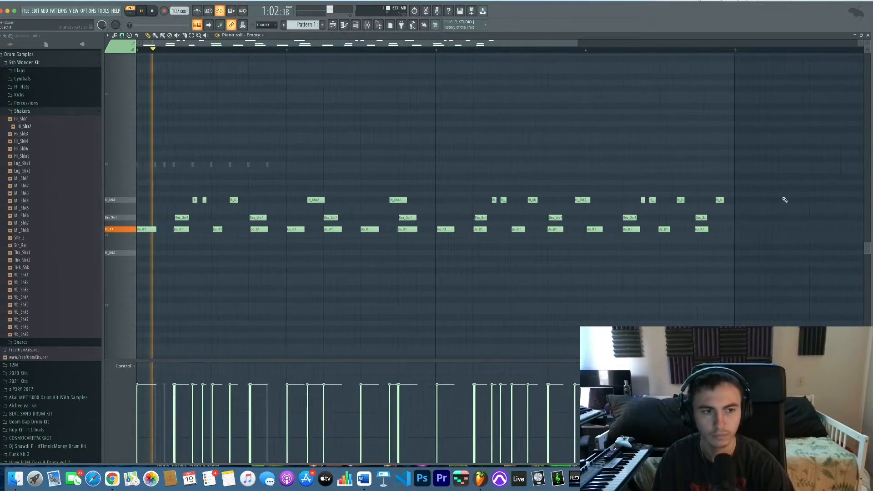
pyautogui.scroll(4, 720, 195)
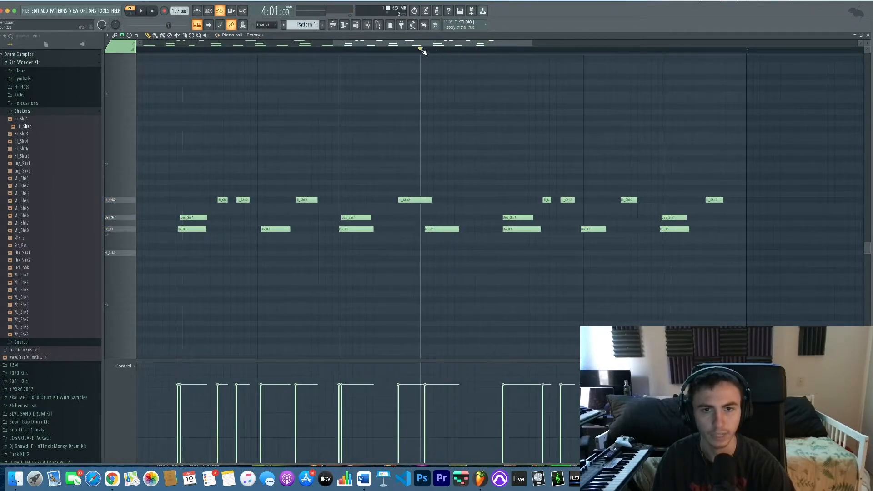
pyautogui.moveTo(514, 166); pyautogui.dragTo(706, 208)
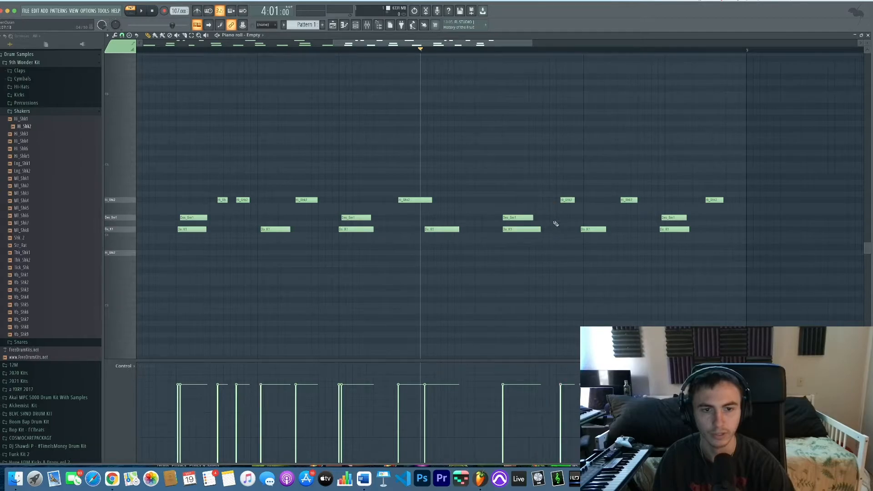
pyautogui.press('space')
pyautogui.scroll(2, 556, 226)
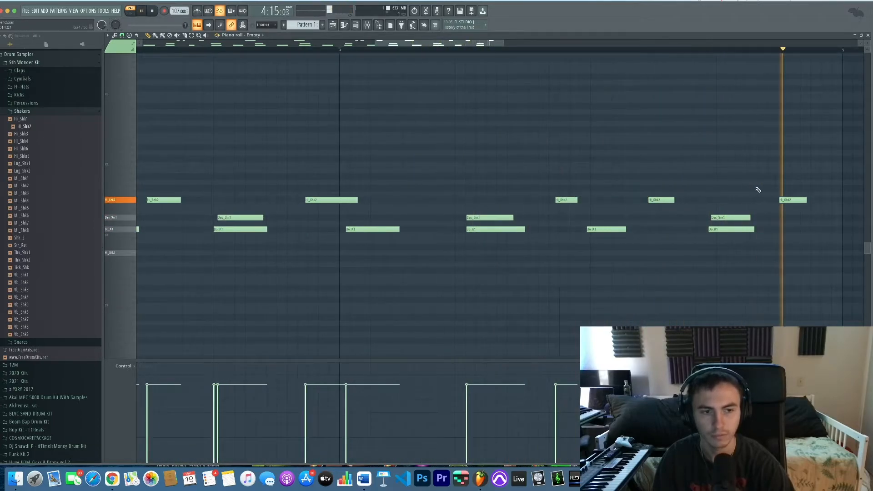
# Replace bar 4's final shaker note with a longer one starting slightly earlier, right after the last snare
pyautogui.rightClick(791, 200)
pyautogui.click(716, 200)
pyautogui.moveTo(731, 200); pyautogui.dragTo(766, 201)
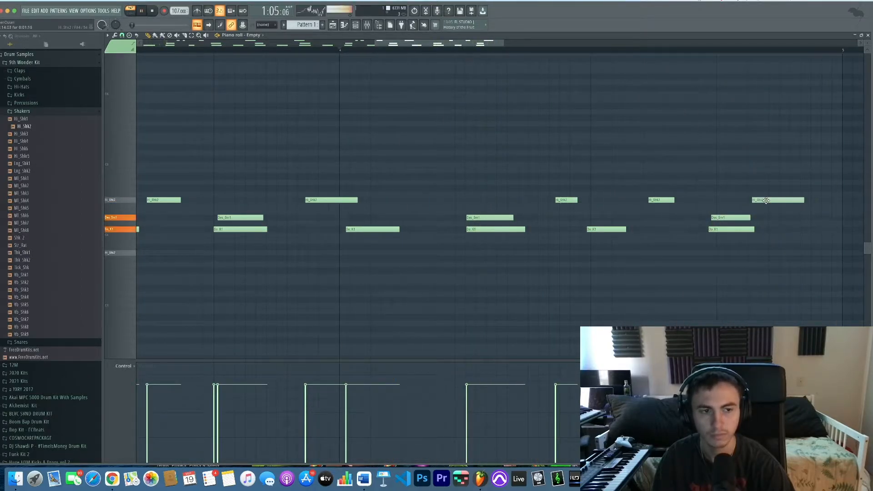
# Select all the Hi_Shk2 shaker notes and lower the velocities of the three in bar 1 to varying levels
pyautogui.scroll(-5, 713, 180)
pyautogui.moveTo(167, 208); pyautogui.dragTo(647, 180)
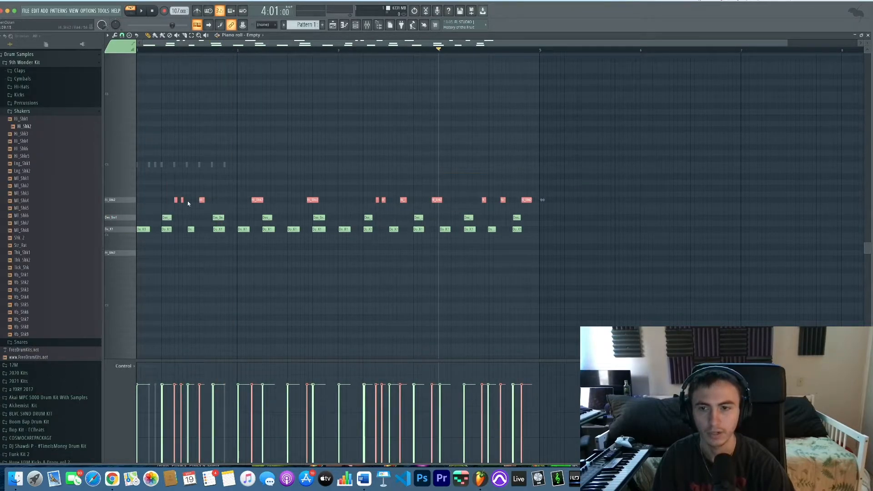
pyautogui.moveTo(168, 207); pyautogui.dragTo(576, 150)
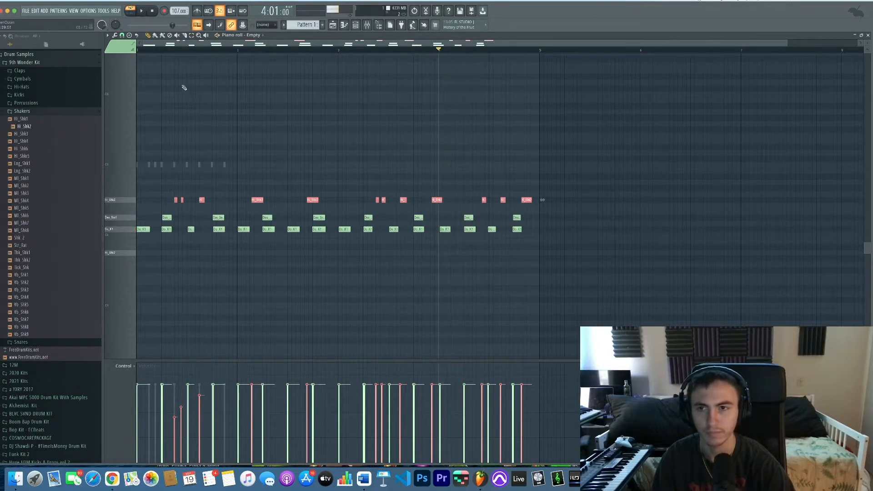
# Vary the velocities of the selected shaker notes in bars 2 to 4 while the loop plays
pyautogui.press('space')
pyautogui.scroll(2, 121, 287)
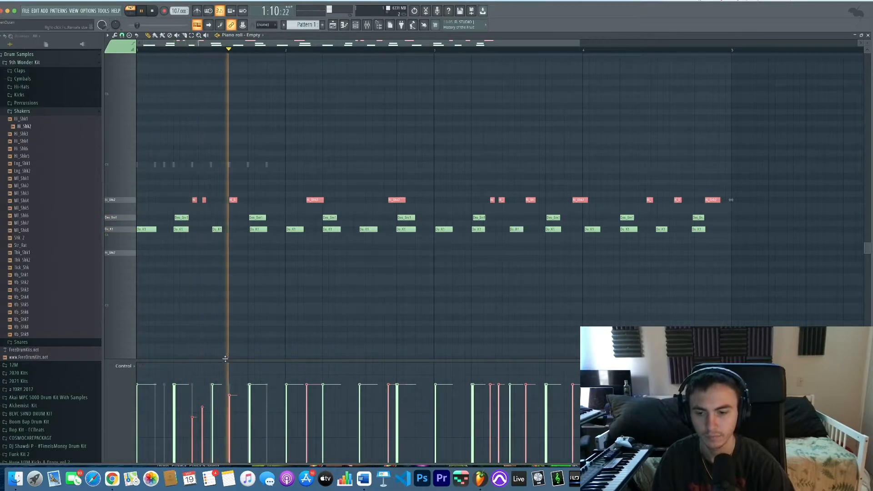
pyautogui.click(307, 404)
pyautogui.click(389, 376)
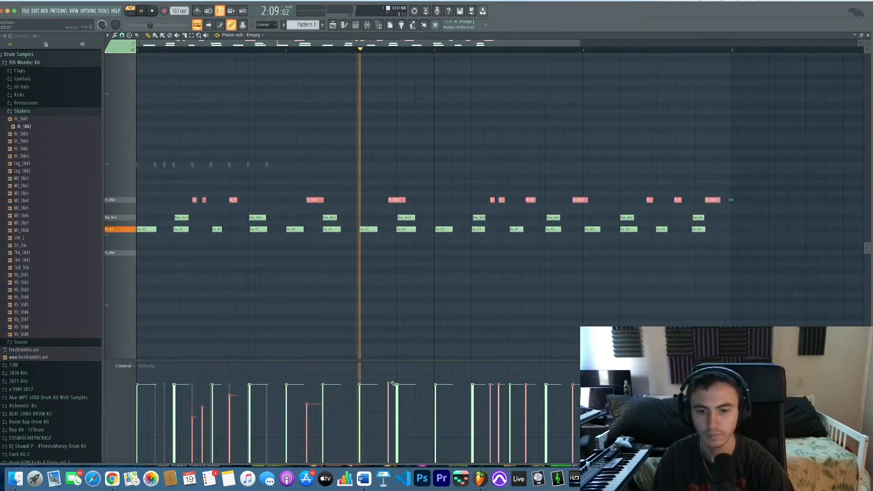
pyautogui.click(491, 406)
pyautogui.click(526, 405)
pyautogui.click(526, 399)
pyautogui.click(572, 394)
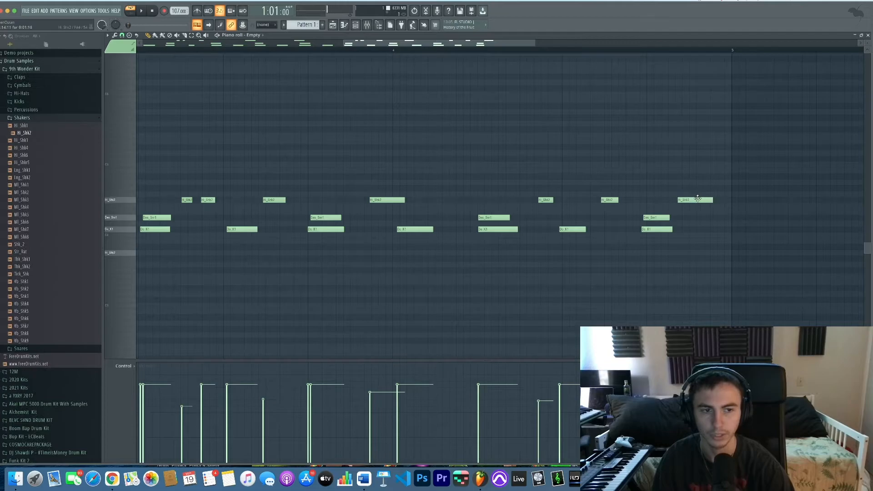
# Shift bar 4's final shaker note slightly later and slightly lower the velocity of bar 2's last shaker note
pyautogui.press('space')
pyautogui.moveTo(688, 200); pyautogui.dragTo(712, 199)
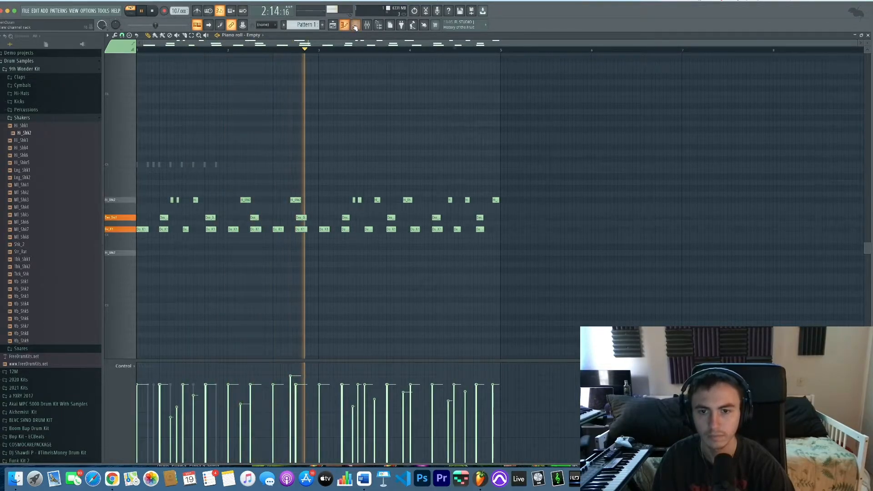
pyautogui.keyDown('super'); pyautogui.click(295, 200); pyautogui.keyUp('super')
pyautogui.moveTo(291, 377); pyautogui.dragTo(293, 383)
pyautogui.keyDown('super'); pyautogui.click(317, 126); pyautogui.keyUp('super')
# Add Hi_Shk3 shaker hits on steps 7, 23, 35 and 59 in the channel rack while the loop plays
pyautogui.click(356, 25)
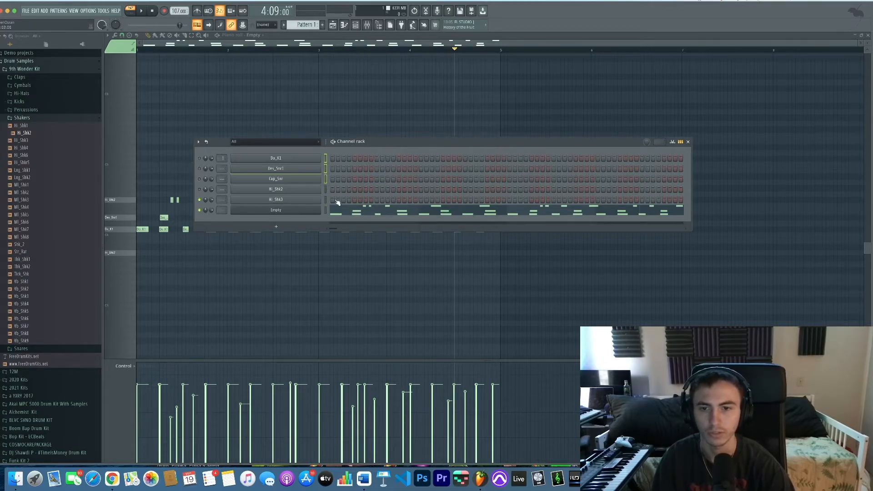
pyautogui.press('space')
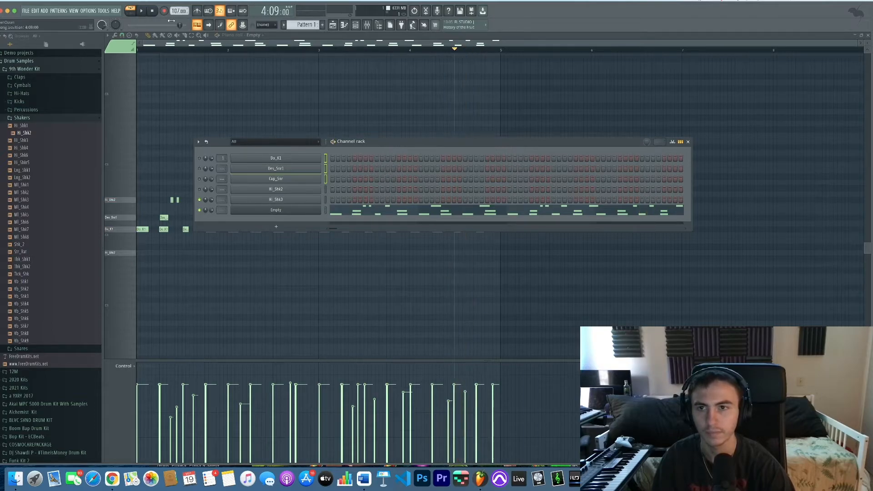
pyautogui.press('space')
pyautogui.click(366, 199)
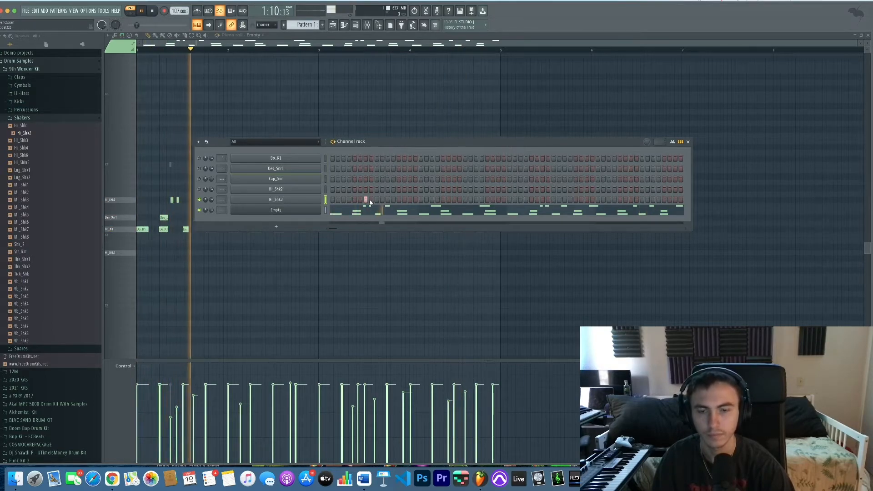
pyautogui.click(454, 200)
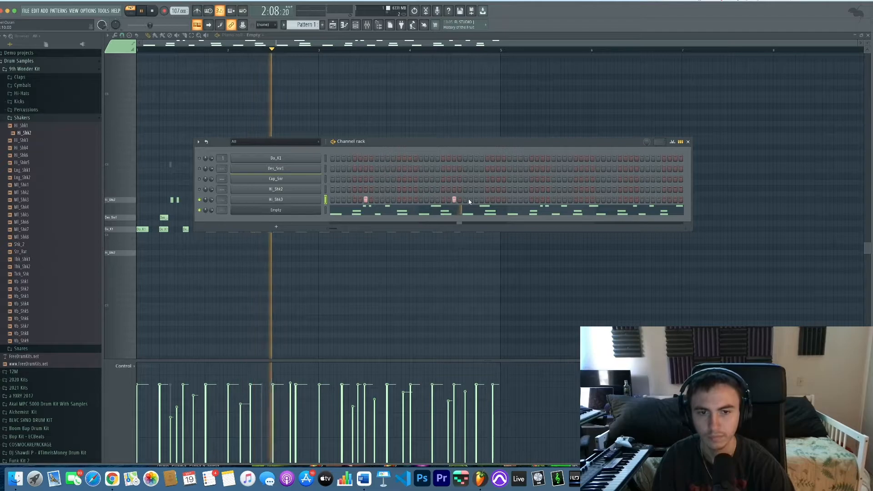
pyautogui.click(521, 199)
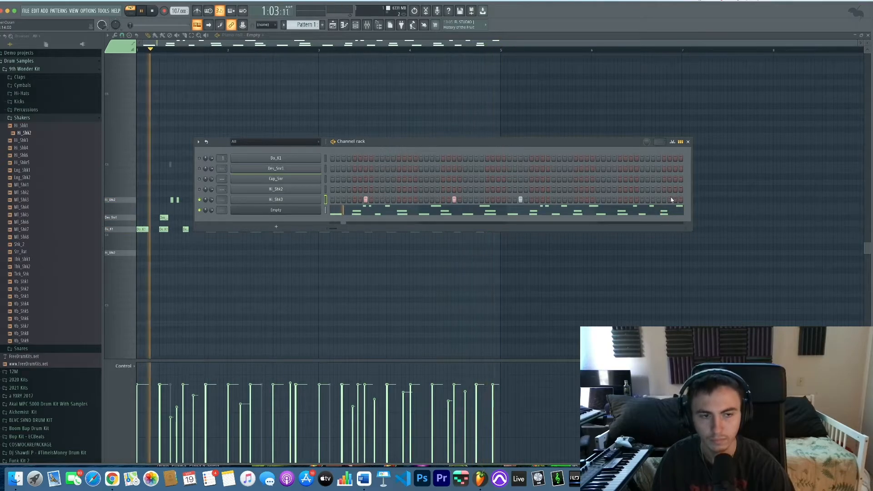
# Shift all four Hi_Shk3 notes slightly later in the channel's piano roll and deselect them
pyautogui.rightClick(316, 198)
pyautogui.click(332, 199)
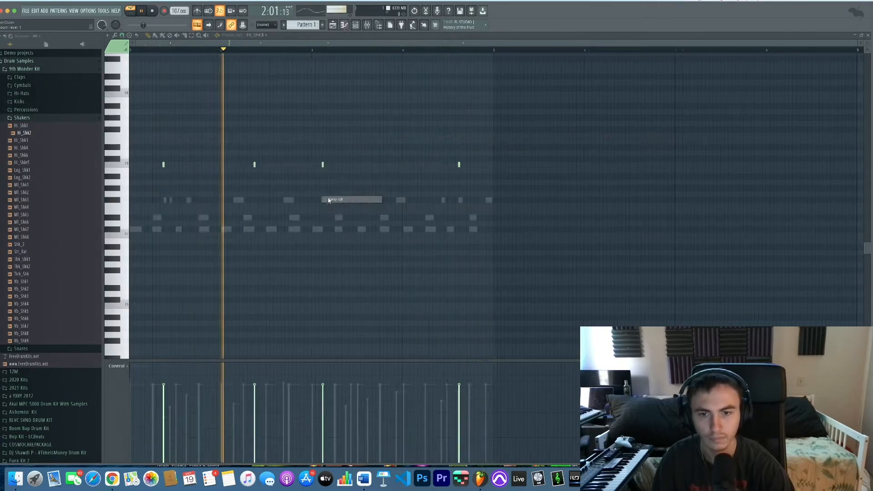
pyautogui.scroll(3, 165, 193)
pyautogui.moveTo(140, 205); pyautogui.dragTo(768, 150)
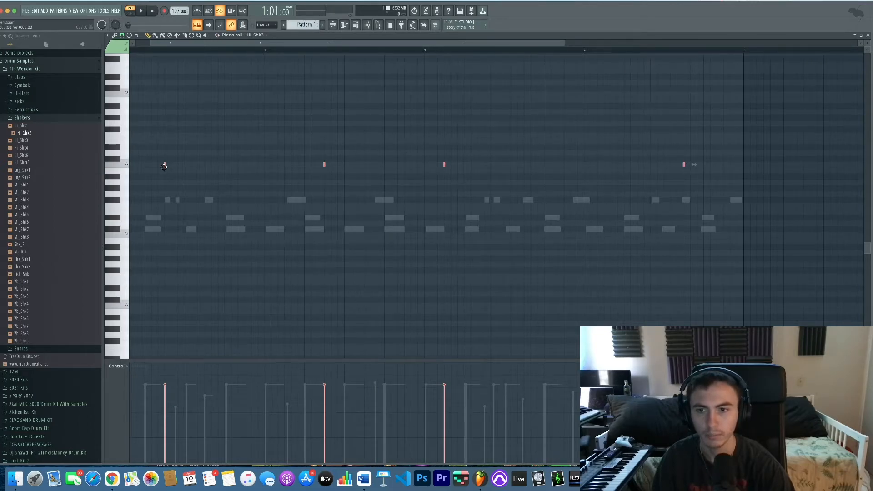
pyautogui.keyDown('super'); pyautogui.click(152, 138); pyautogui.keyUp('super')
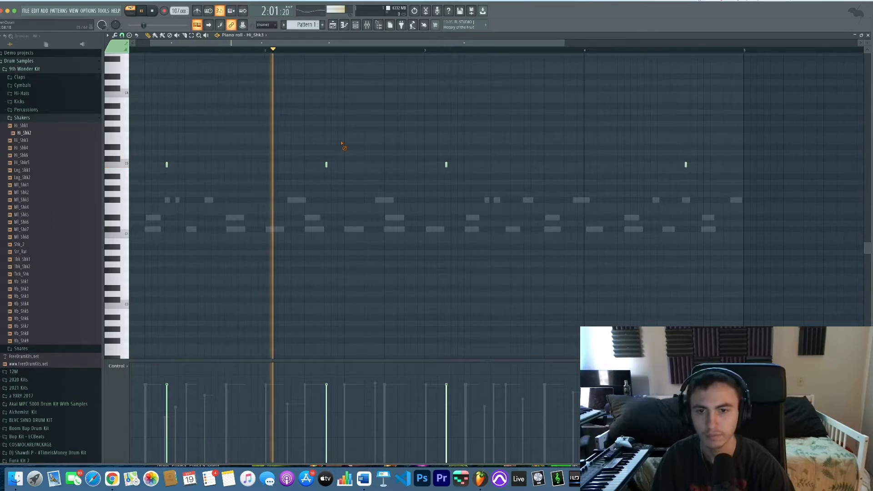
pyautogui.press('super+s')
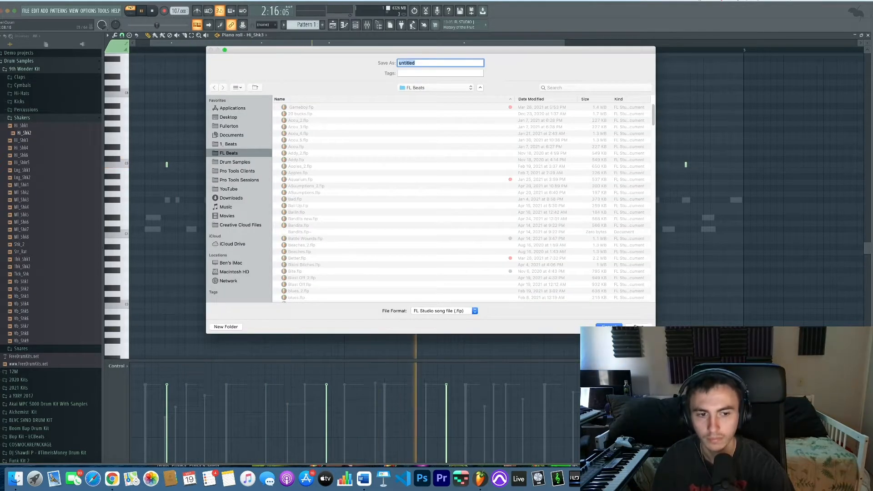
pyautogui.press('Escape')
# Turn the channel rack's main swing up to 100%, and trim it back slightly while the loop plays
pyautogui.click(357, 25)
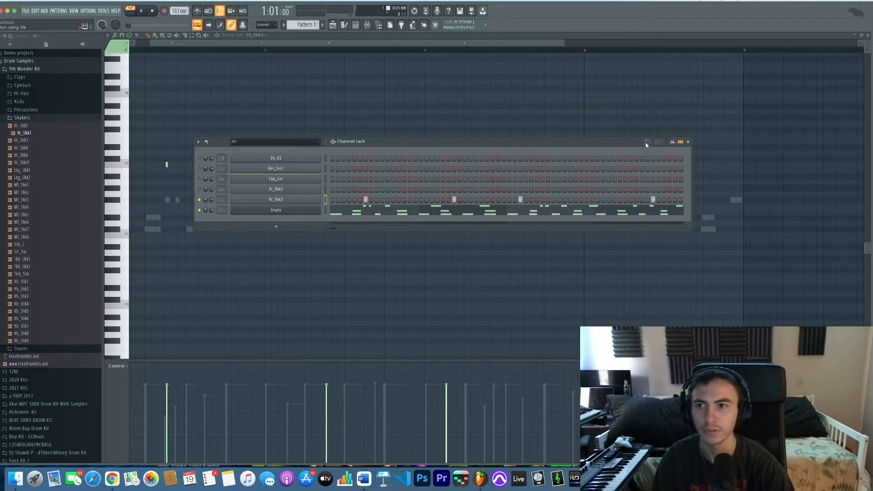
pyautogui.moveTo(648, 143); pyautogui.dragTo(648, 129)
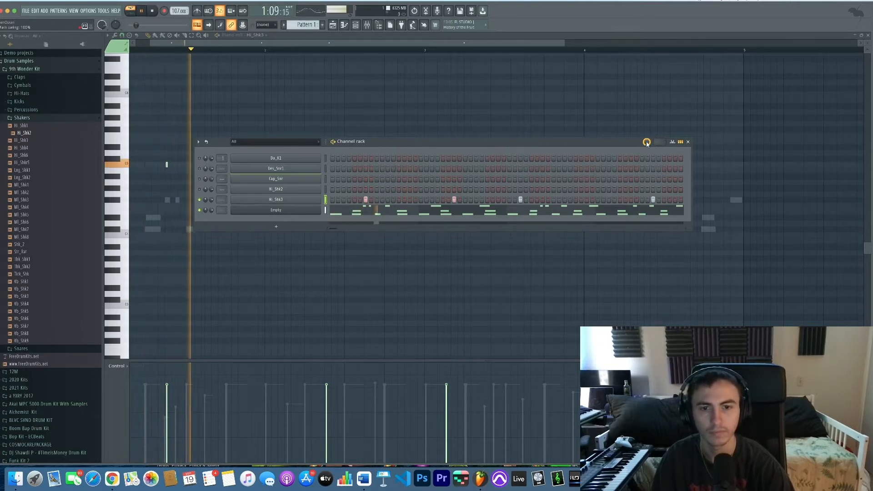
pyautogui.moveTo(646, 141)
pyautogui.mouseDown()
pyautogui.moveTo(646, 154)
pyautogui.moveTo(646, 145)
pyautogui.mouseUp()
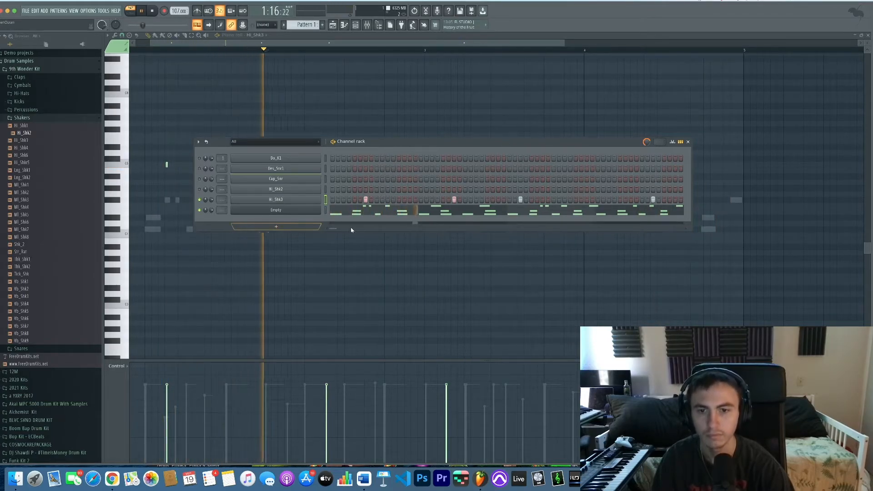
# Add the Hi Hat 5 sample from the 12M drum kit folder as a new channel below FPC
pyautogui.click(30, 119)
pyautogui.press('space')
pyautogui.click(36, 70)
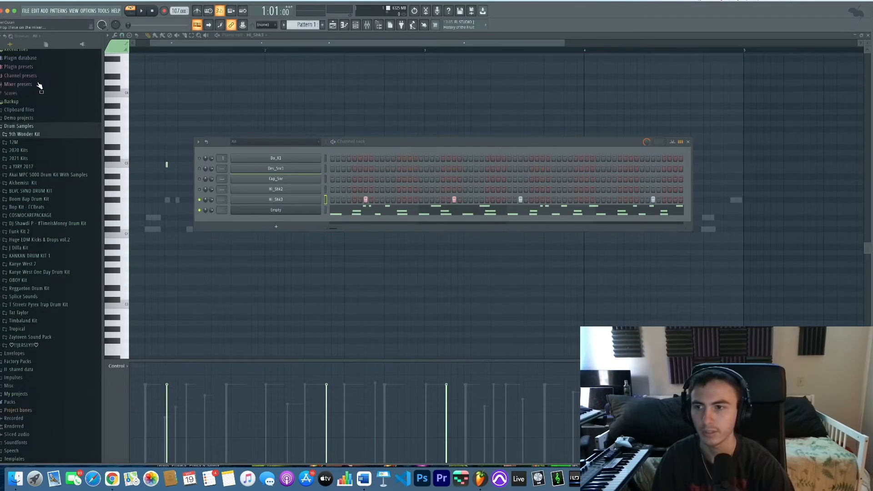
pyautogui.click(14, 142)
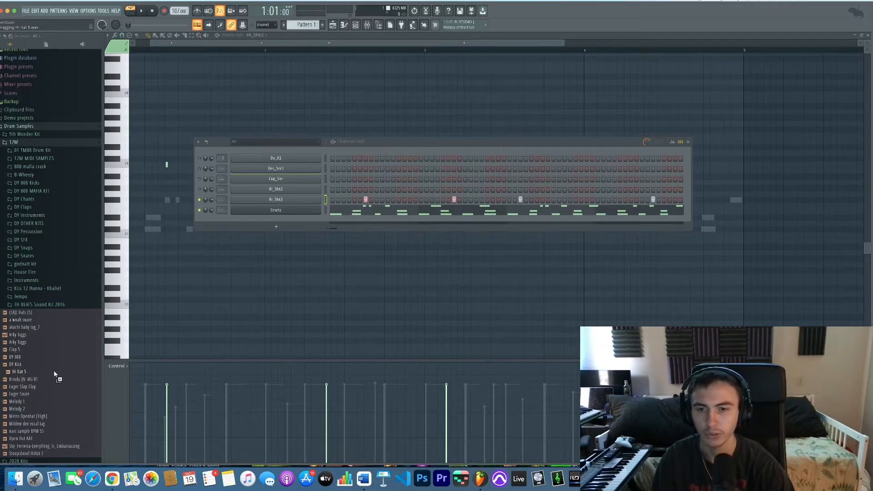
pyautogui.moveTo(286, 217); pyautogui.dragTo(285, 217)
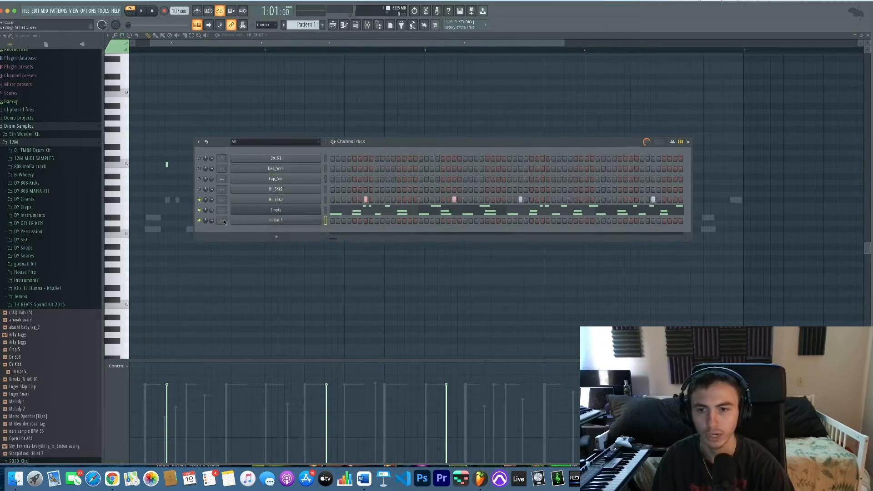
# Fill every 2 steps on the Hi Hat 5 channel and play the loop to hear it
pyautogui.rightClick(300, 222)
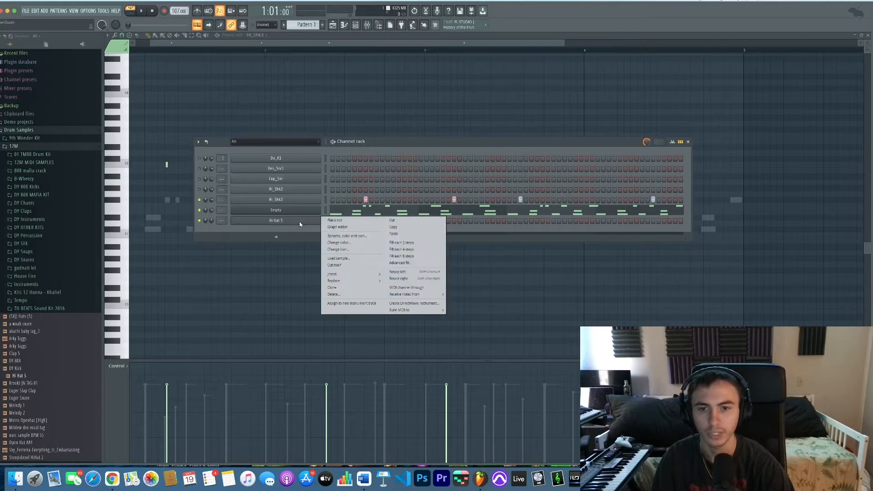
pyautogui.click(416, 244)
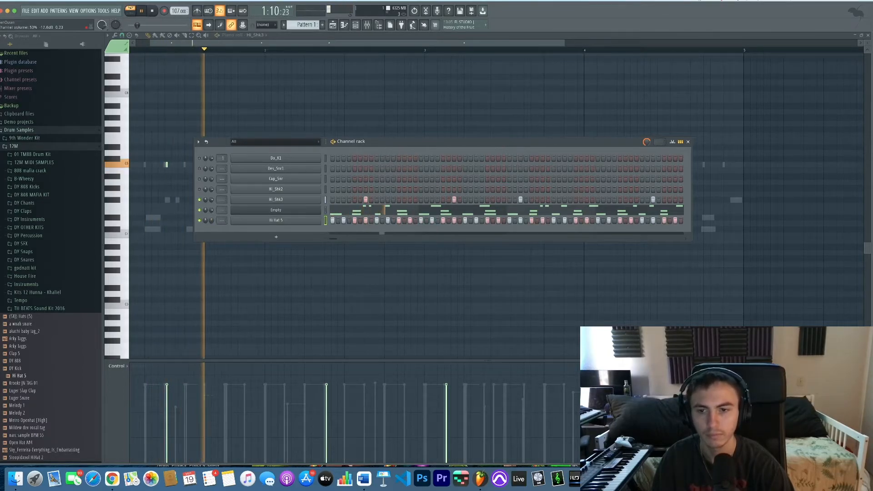
pyautogui.press('space')
# Open the Hi Hat 5 channel in the piano roll and select all of its notes
pyautogui.rightClick(309, 221)
pyautogui.click(305, 221)
pyautogui.rightClick(307, 221)
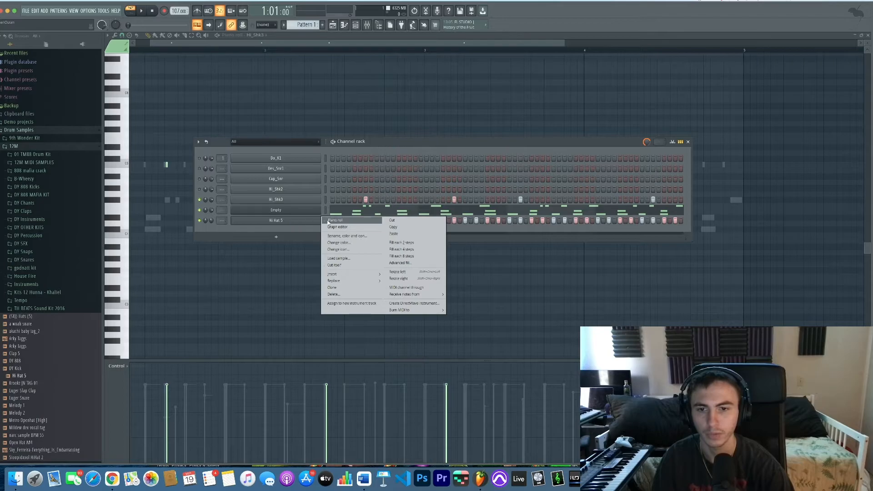
pyautogui.click(334, 220)
pyautogui.hotkey('ctrl', 'a')
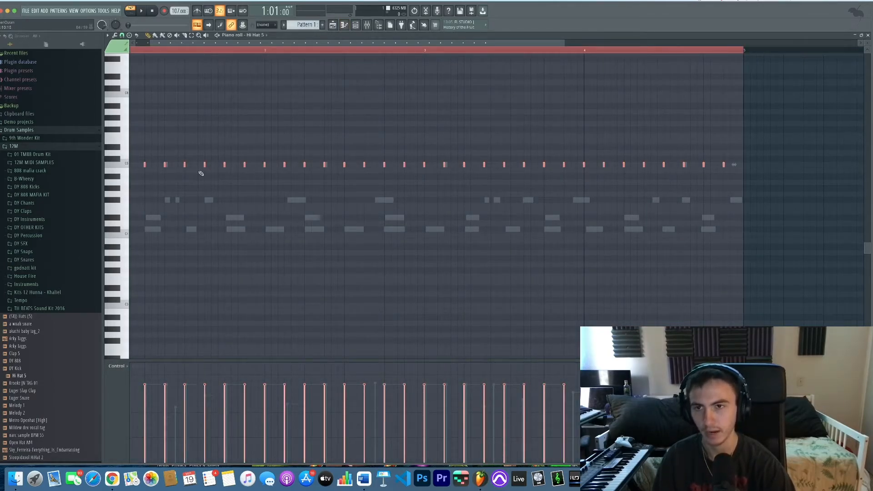
# Preview the 16_groovy 60s quantize template on the selected hi-hat notes, and apply 16_drummer swing 2 instead
pyautogui.click(115, 36)
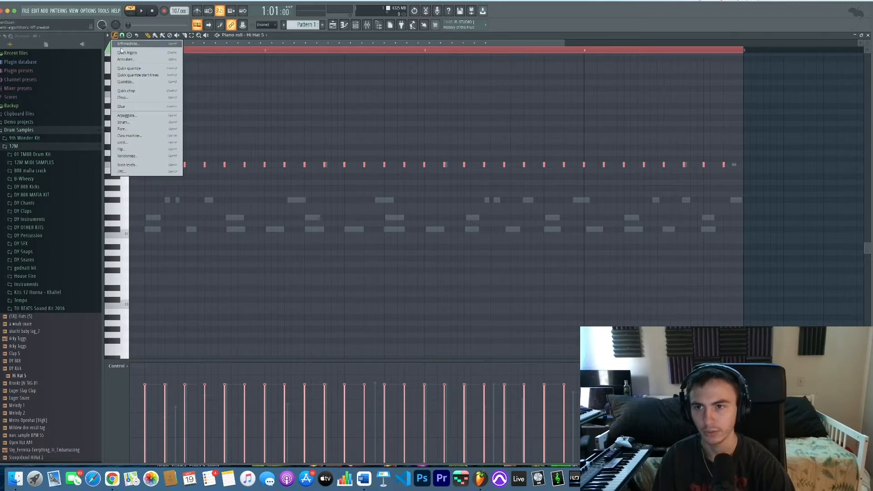
pyautogui.click(132, 83)
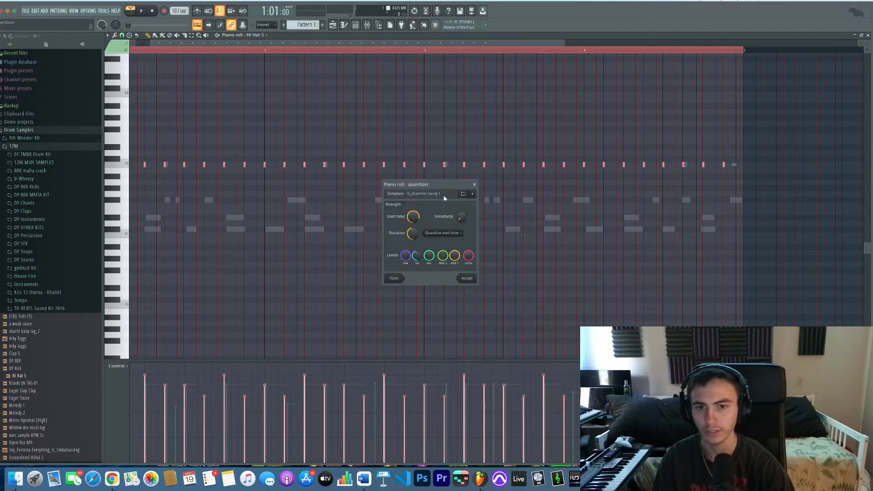
pyautogui.click(473, 194)
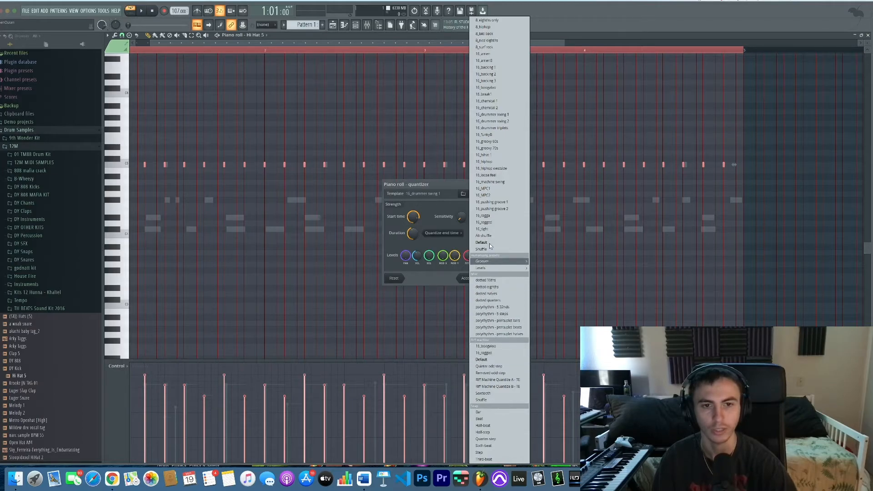
pyautogui.click(484, 143)
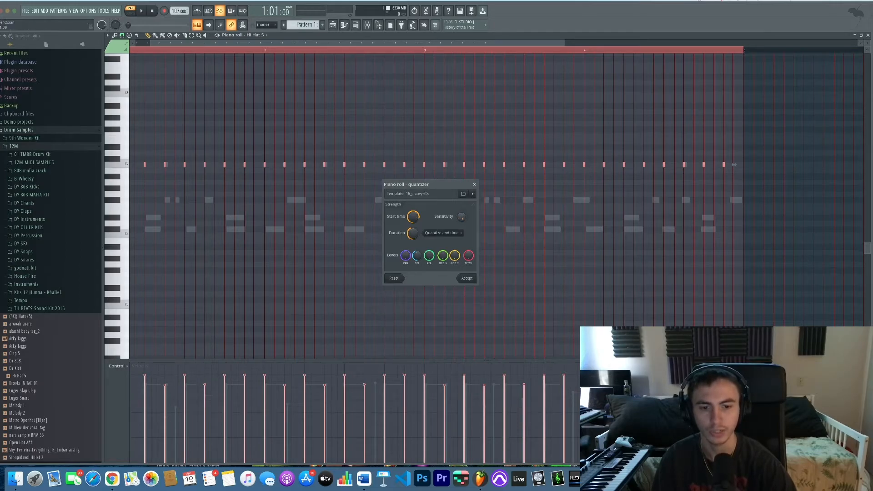
pyautogui.click(463, 194)
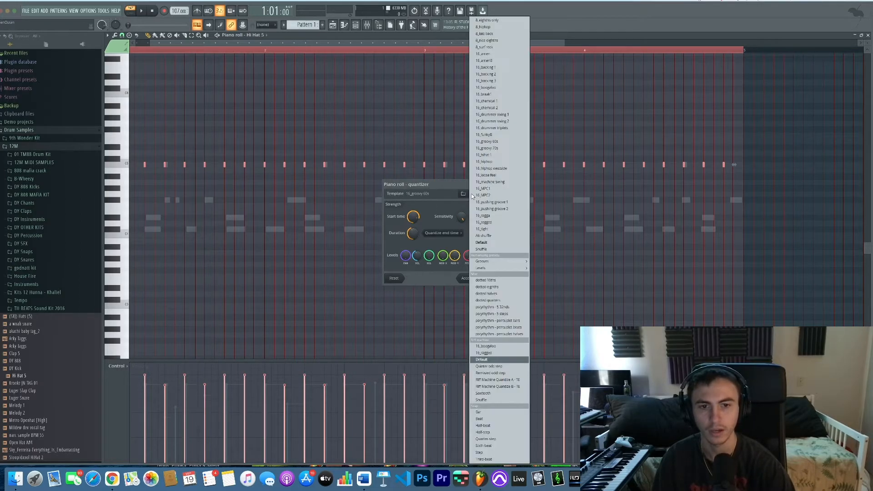
pyautogui.click(494, 121)
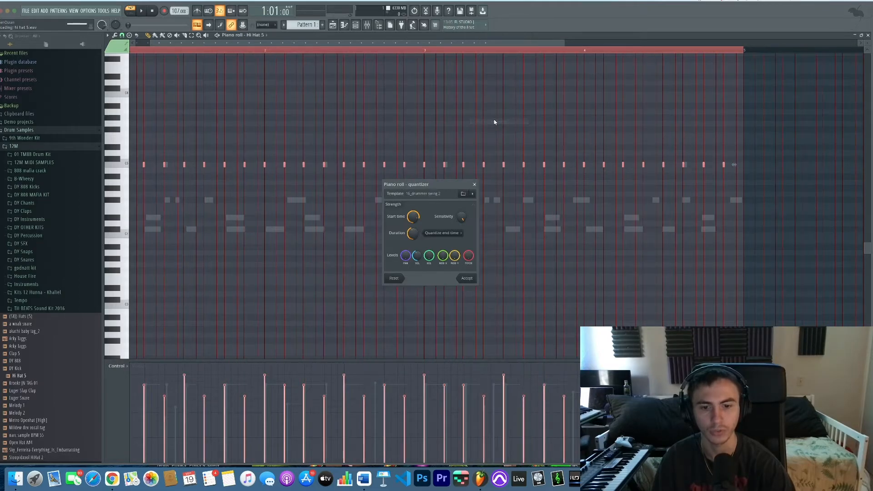
pyautogui.click(466, 278)
# Inspect the quantized hi-hat notes up close and play the loop with the channel rack shown
pyautogui.scroll(4, 389, 168)
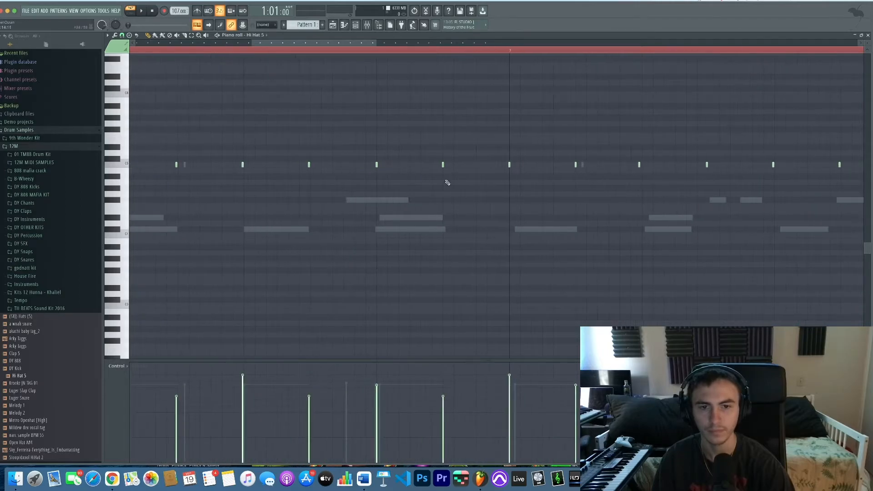
pyautogui.moveTo(627, 145); pyautogui.dragTo(644, 167)
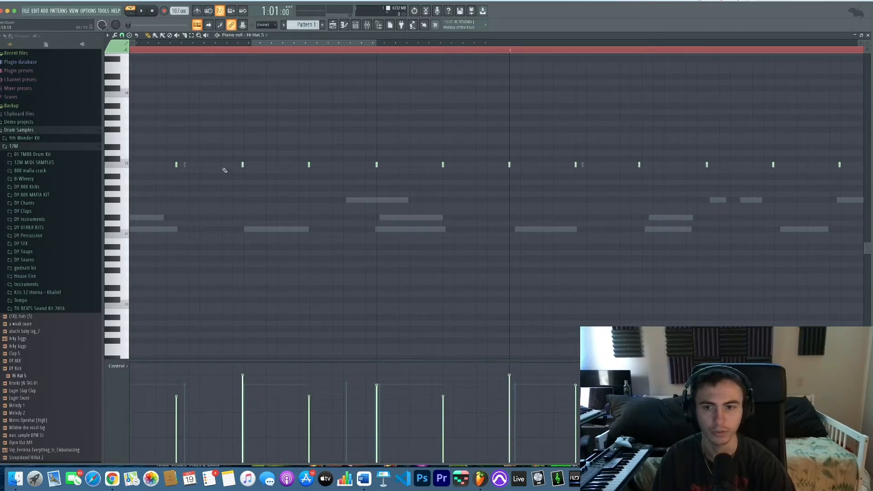
pyautogui.scroll(-5, 160, 164)
pyautogui.press('space')
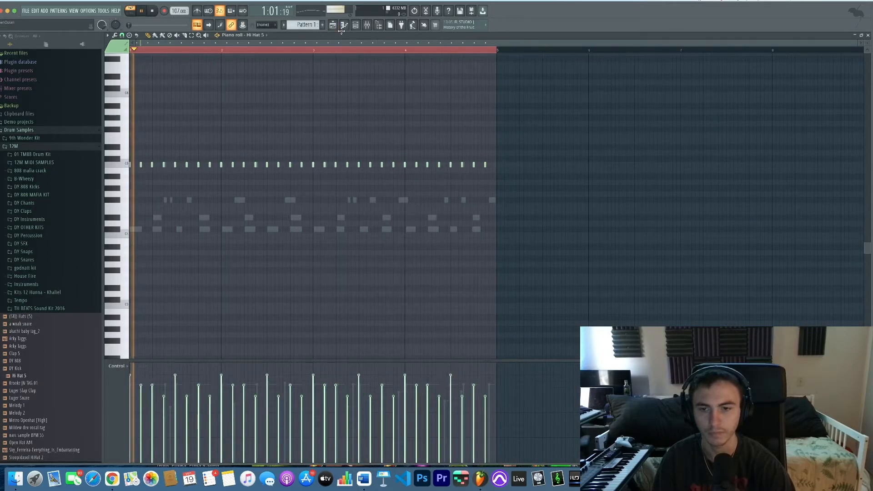
pyautogui.press('F6')
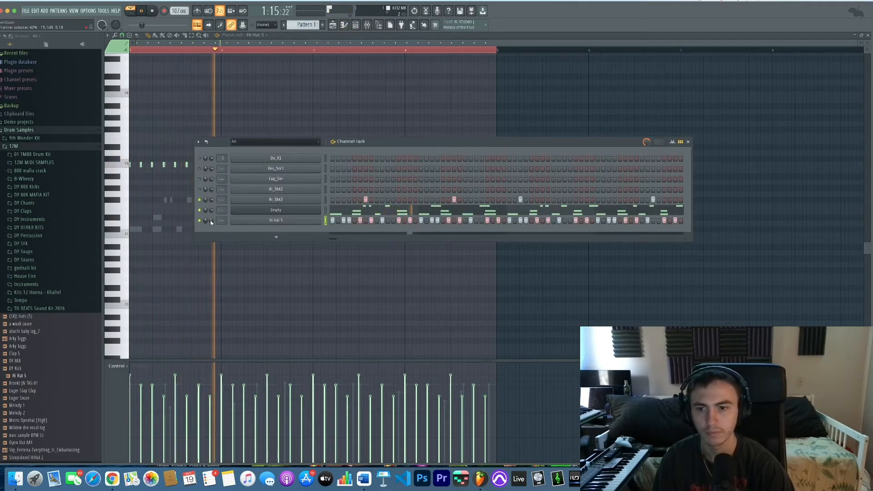
pyautogui.press('space')
# Replace the Hi Hat 5 sample with Cev_H2 from the 9th Wonder Kit's Hi-Hats folder and audition the loop
pyautogui.click(29, 147)
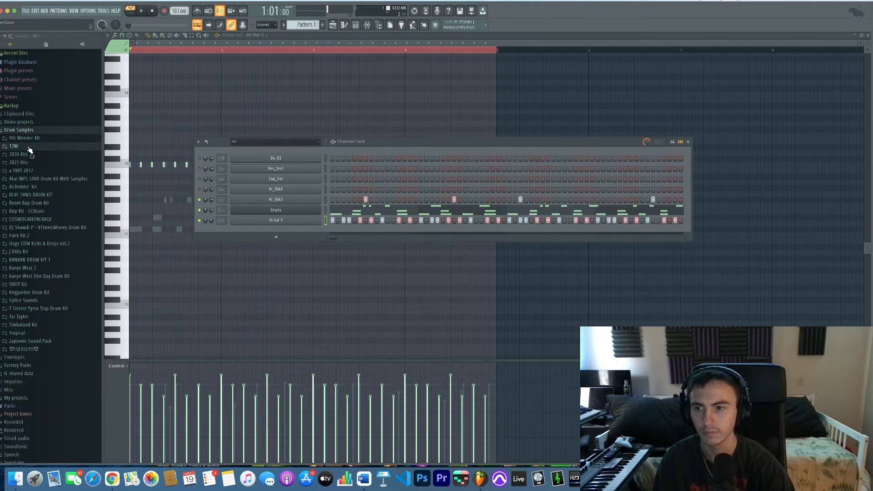
pyautogui.click(30, 140)
pyautogui.click(30, 165)
pyautogui.click(41, 200)
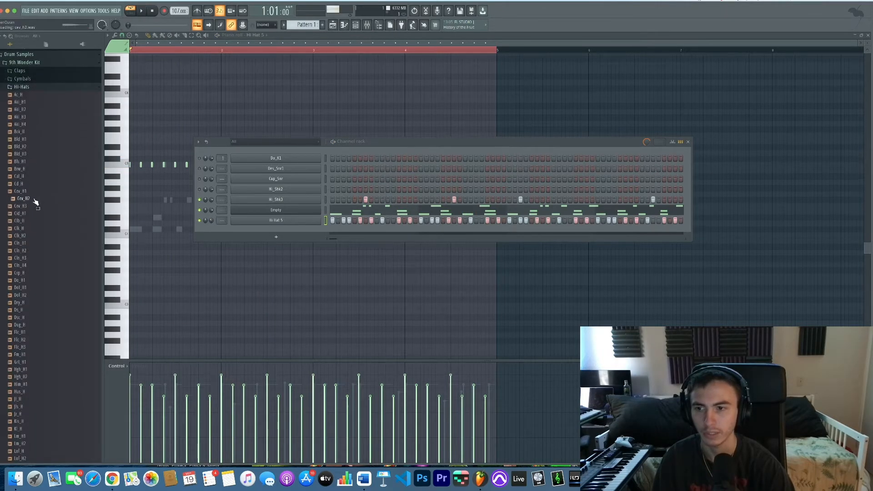
pyautogui.moveTo(287, 214); pyautogui.dragTo(286, 224)
pyautogui.press('space')
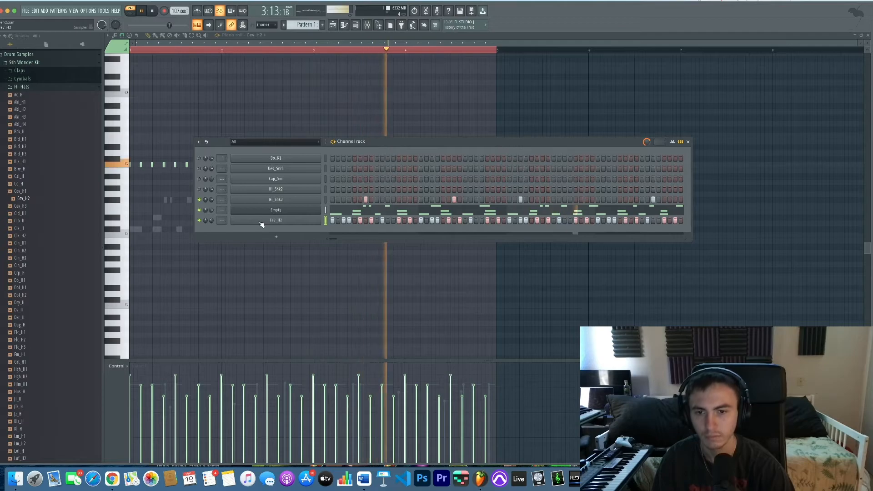
pyautogui.press('space')
# Open the Cev_H2 hi-hat notes in the piano roll and quantize them with the 16_MPC2 groove template
pyautogui.rightClick(320, 220)
pyautogui.click(285, 224)
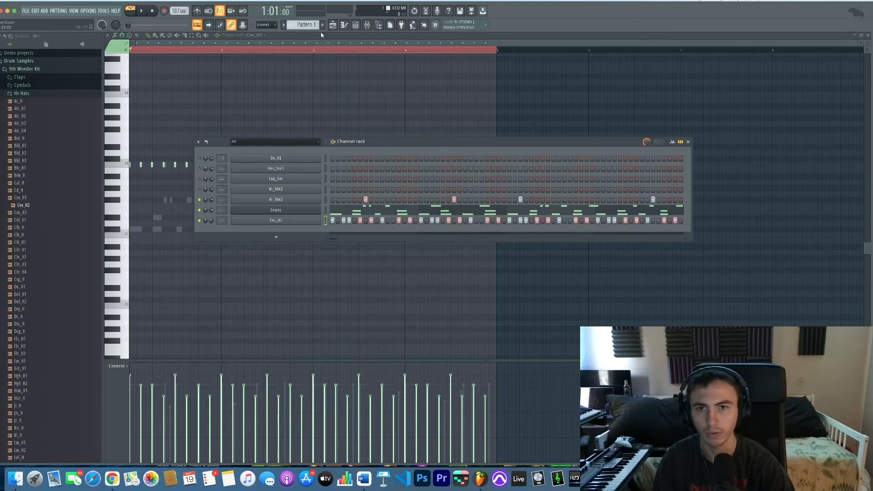
pyautogui.click(350, 26)
pyautogui.hotkey('alt', 'q')
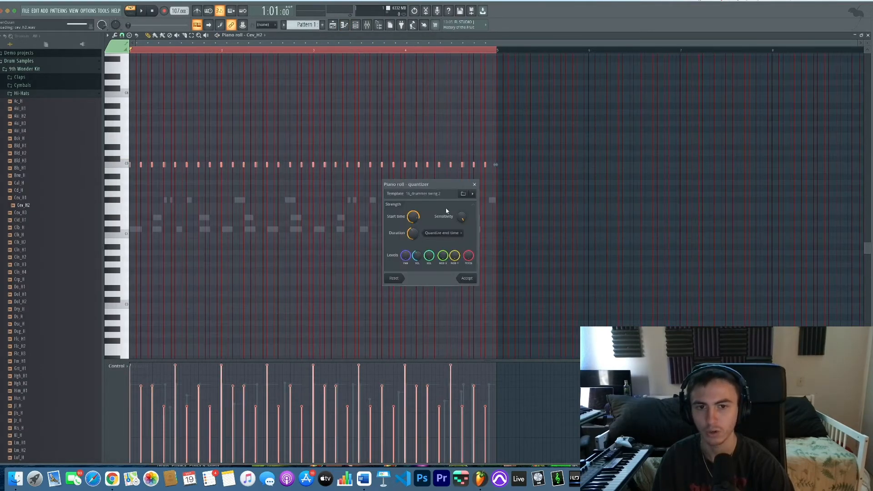
pyautogui.click(473, 194)
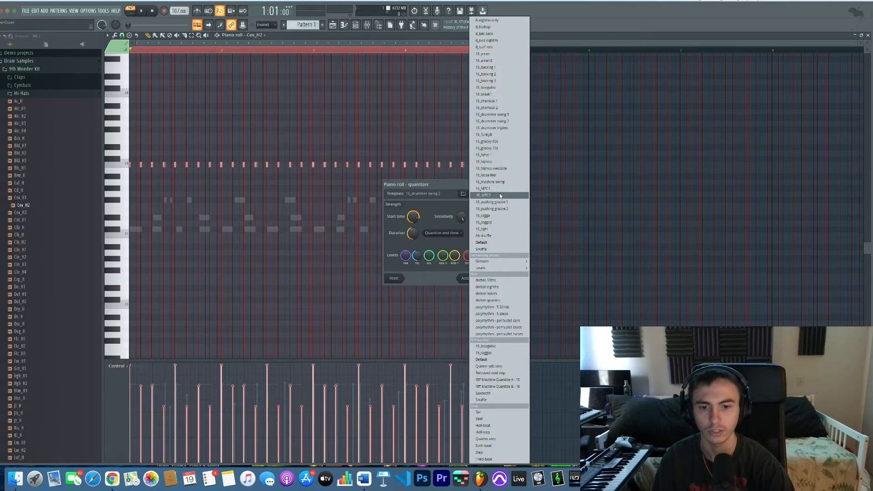
pyautogui.click(500, 196)
pyautogui.click(471, 277)
# Play the loop, clear the note and time selections, and set the Cev_H2 channel volume to 31%
pyautogui.press('space')
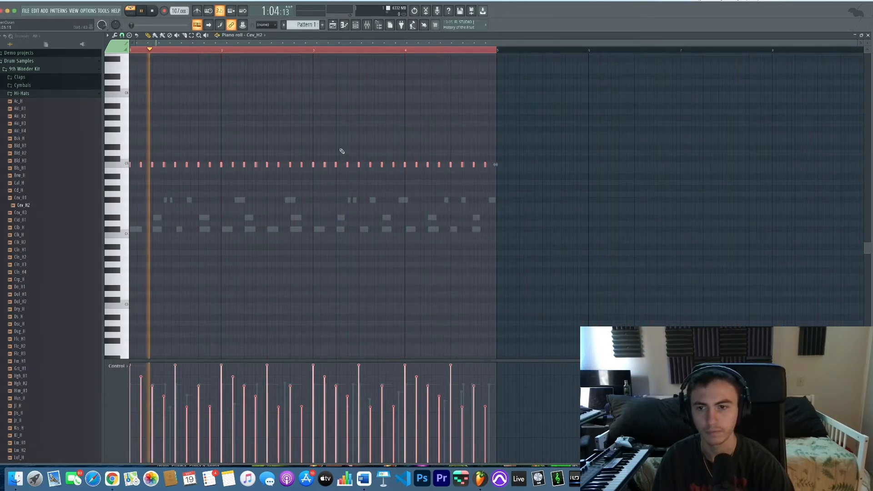
pyautogui.rightClick(316, 129)
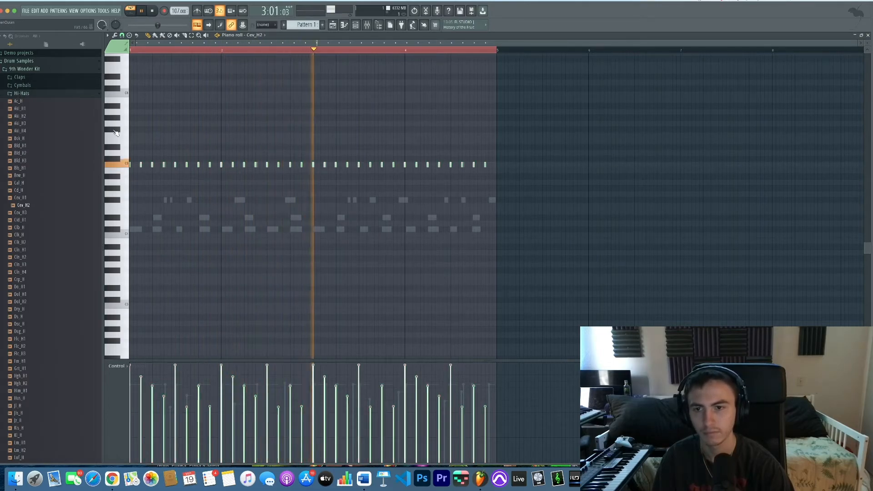
pyautogui.rightClick(337, 50)
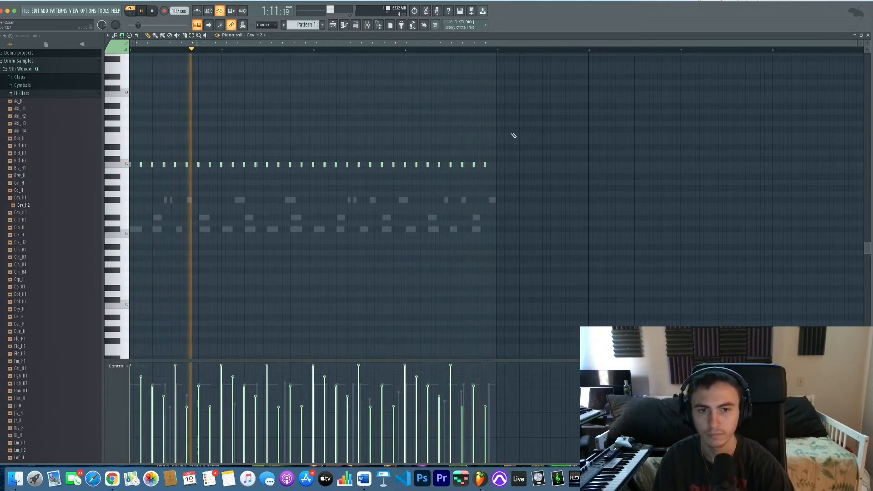
pyautogui.click(356, 25)
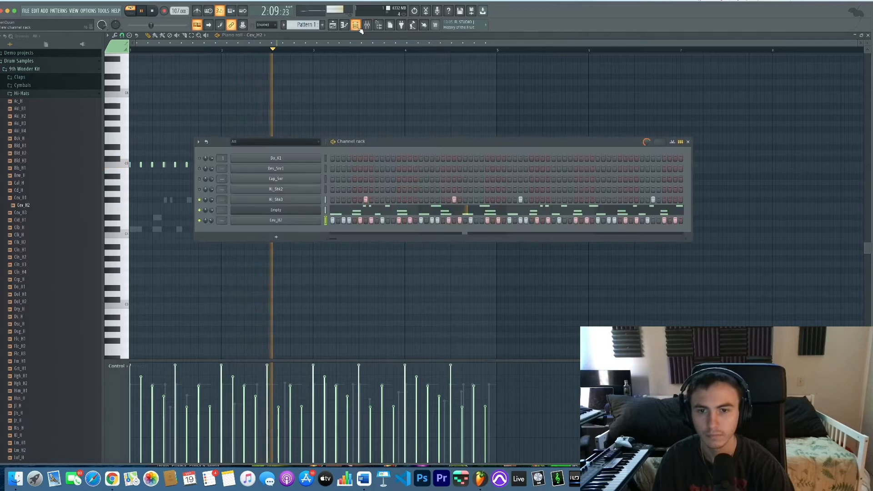
pyautogui.moveTo(212, 220); pyautogui.dragTo(211, 223)
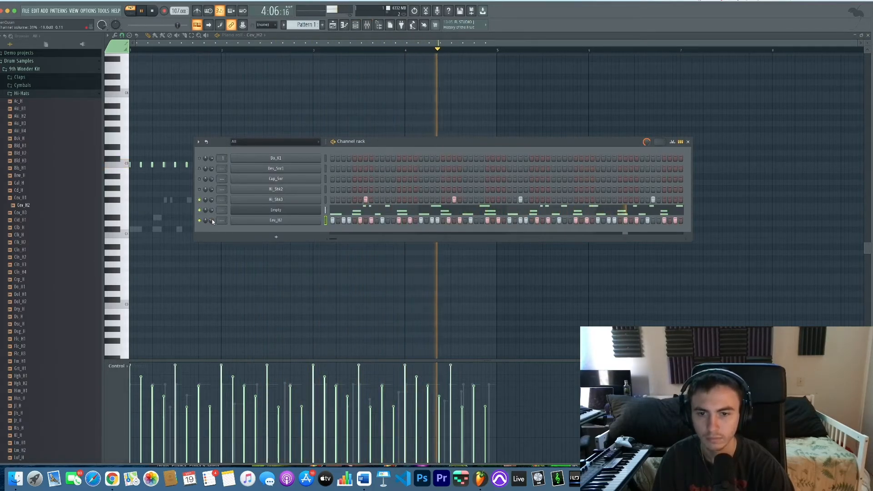
pyautogui.press('space')
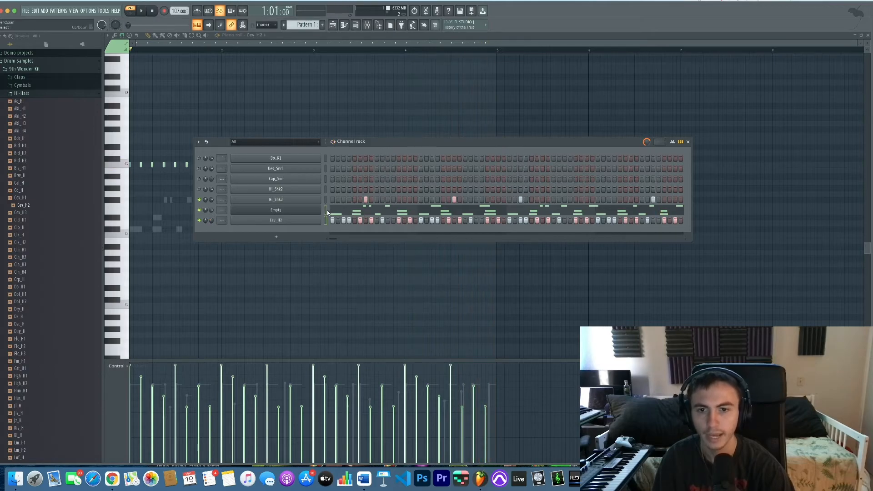
# Add the DY 808 sample from the 12M folder to the channel rack as a new channel above Hi_Shk3
pyautogui.click(328, 212)
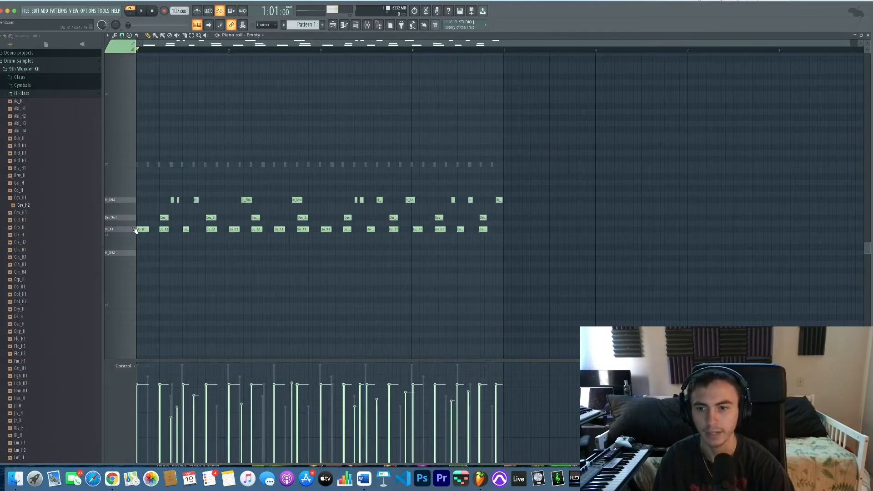
pyautogui.click(356, 25)
pyautogui.click(20, 94)
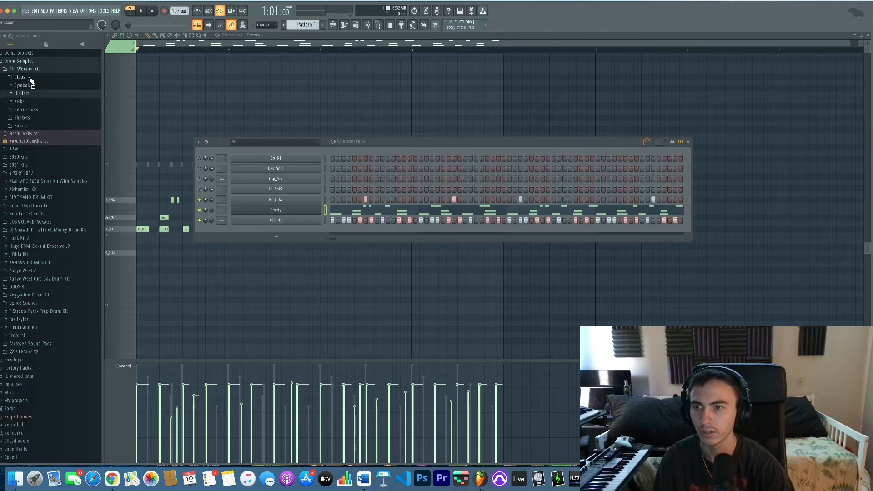
pyautogui.click(16, 149)
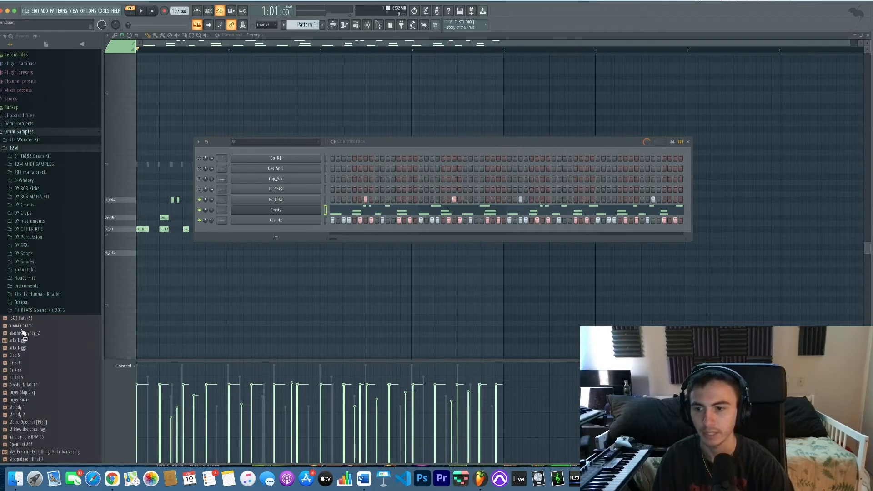
pyautogui.scroll(-3, 26, 336)
pyautogui.moveTo(26, 303); pyautogui.dragTo(300, 198)
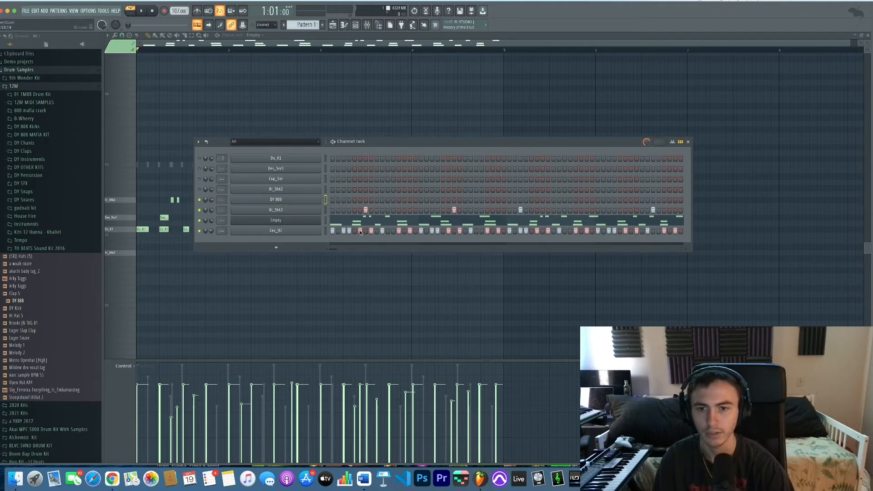
# Copy all the kick notes from the Empty channel's piano roll into the DY 808 channel's piano roll
pyautogui.click(338, 219)
pyautogui.click(338, 219)
pyautogui.moveTo(511, 247); pyautogui.dragTo(93, 232)
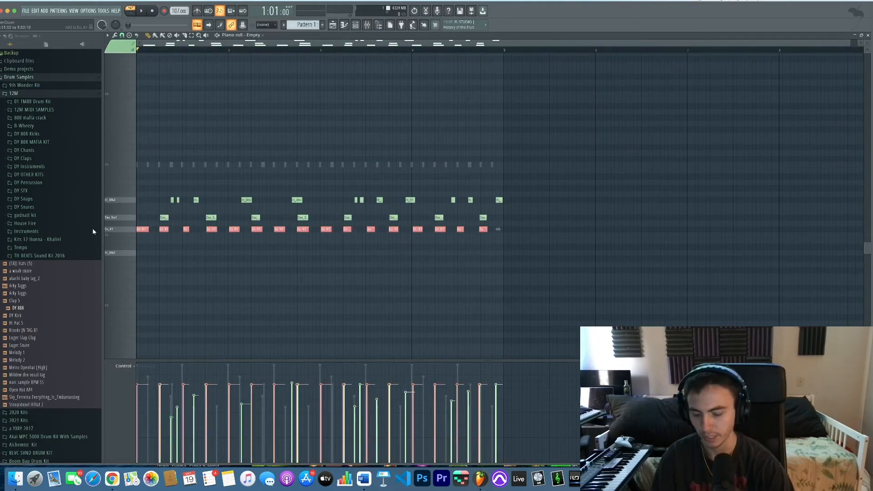
pyautogui.click(355, 26)
pyautogui.rightClick(298, 201)
pyautogui.click(350, 200)
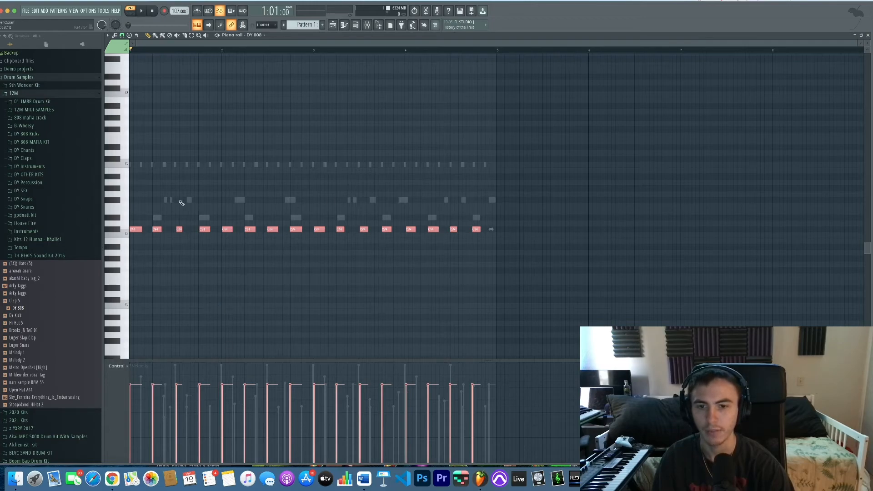
# Transpose the pasted DY 808 notes down one semitone, deselect them, and audition the loop
pyautogui.hotkey('shift', 'Down')
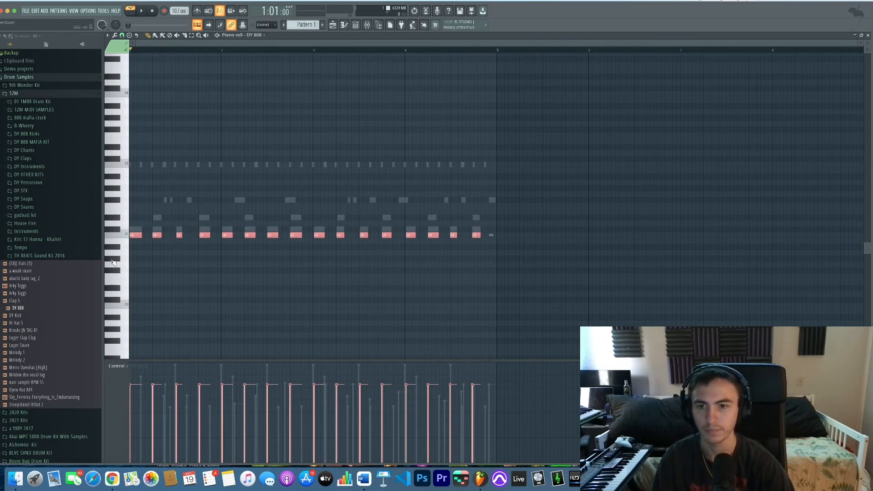
pyautogui.scroll(8, 182, 238)
pyautogui.click(329, 216)
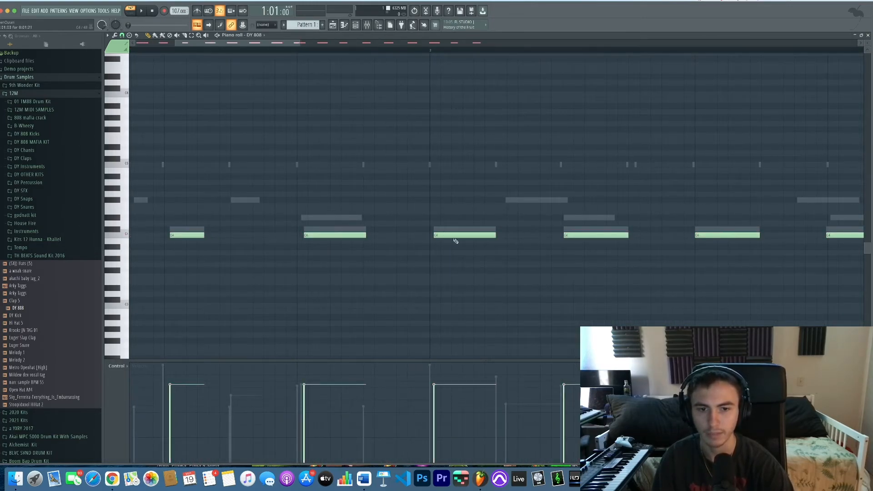
pyautogui.scroll(-8, 446, 236)
pyautogui.press('space')
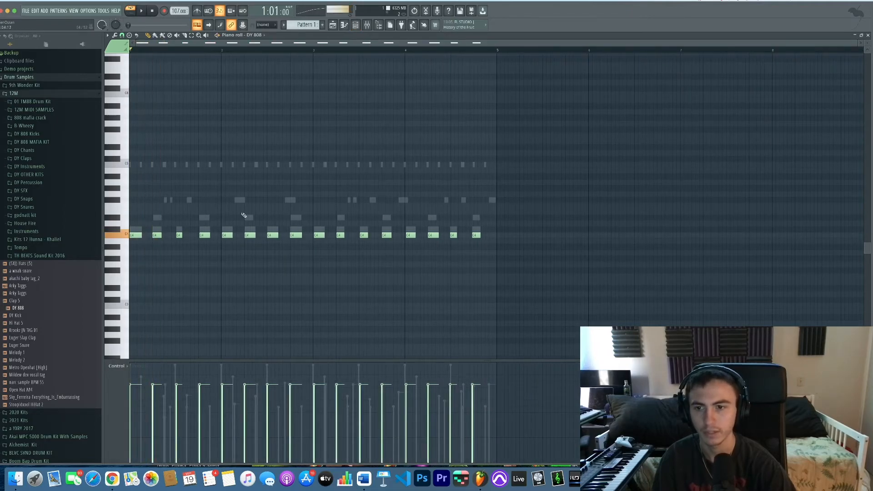
# Transpose all DY 808 notes up one octave and five semitones and audition the loop
pyautogui.hotkey('ctrl', 'a')
pyautogui.hotkey('ctrl', 'Up')
pyautogui.hotkey('shift', 'Up')
pyautogui.hotkey('shift', 'Up')
pyautogui.hotkey('shift', 'Up')
pyautogui.hotkey('shift', 'Up')
pyautogui.hotkey('shift', 'Up')
pyautogui.press('space')
pyautogui.press('space')
pyautogui.click(163, 118)
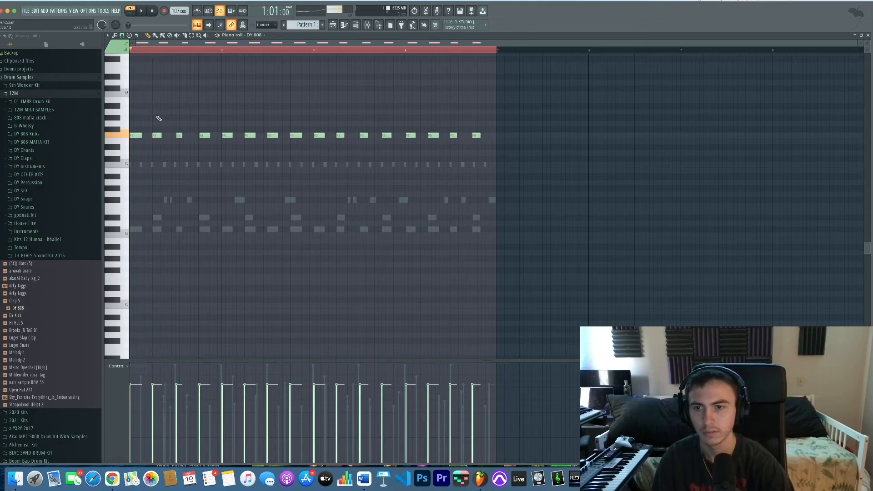
# Delete every DY 808 note except the first one in each of the four bars
pyautogui.click(355, 24)
pyautogui.rightClick(294, 201)
pyautogui.click(354, 244)
pyautogui.click(344, 27)
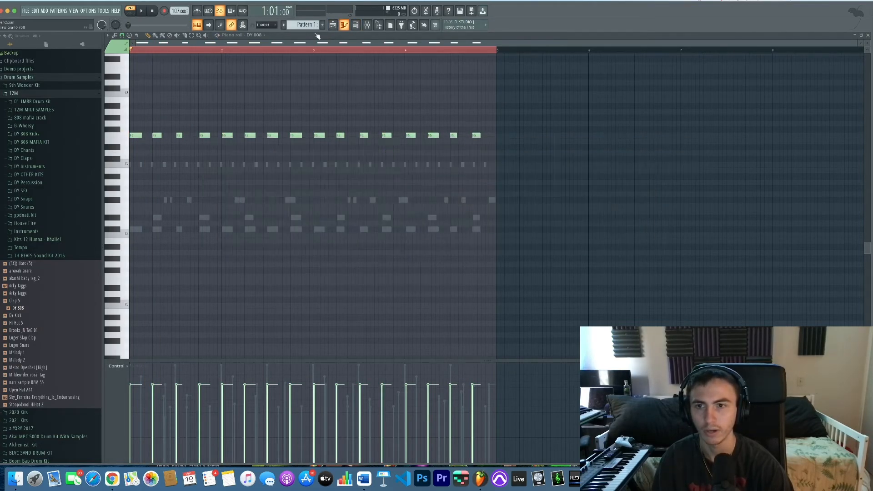
pyautogui.moveTo(155, 120); pyautogui.dragTo(213, 168)
pyautogui.press('Delete')
pyautogui.moveTo(250, 110); pyautogui.dragTo(304, 185)
pyautogui.press('Delete')
pyautogui.moveTo(335, 120); pyautogui.dragTo(394, 162)
pyautogui.press('Delete')
pyautogui.moveTo(425, 121); pyautogui.dragTo(496, 173)
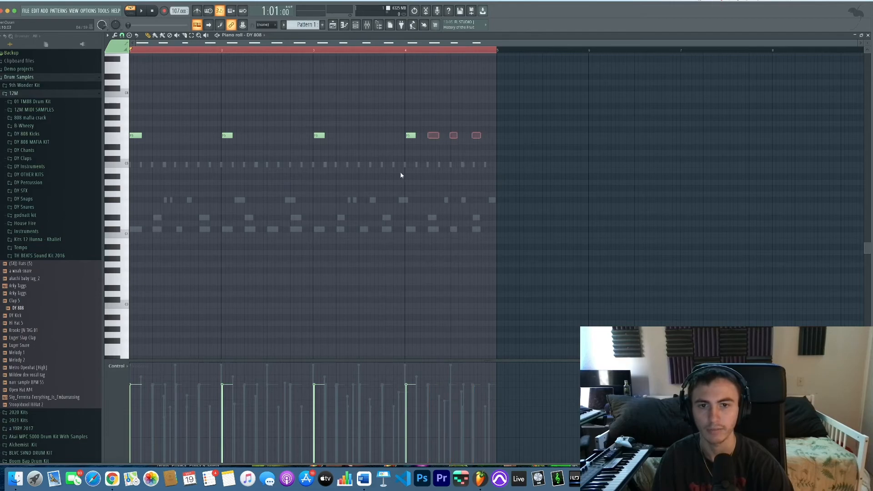
# Play the loop without the time selection and transpose the DY 808 notes in bars 3 and 4 up two semitones
pyautogui.keyDown('ctrl'); pyautogui.click(266, 51); pyautogui.keyUp('ctrl')
pyautogui.press('space')
pyautogui.click(355, 25)
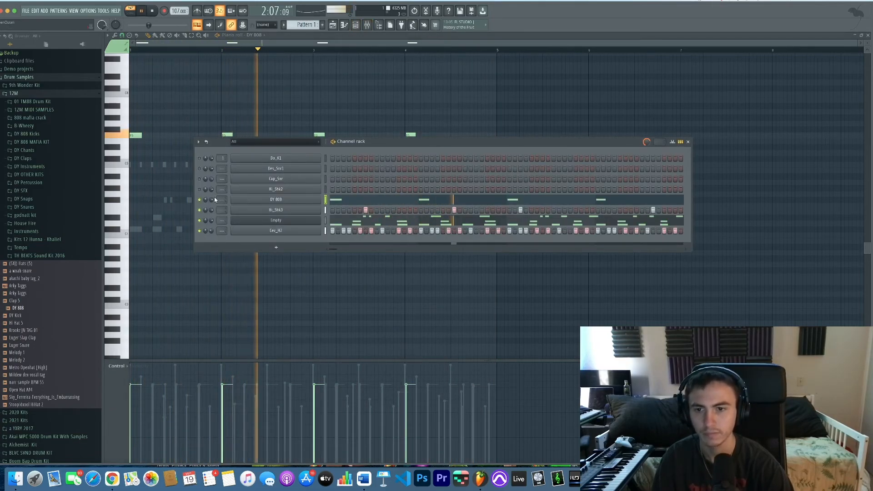
pyautogui.click(344, 25)
pyautogui.moveTo(315, 118); pyautogui.dragTo(496, 230)
pyautogui.hotkey('shift', 'Up')
pyautogui.hotkey('shift', 'Up')
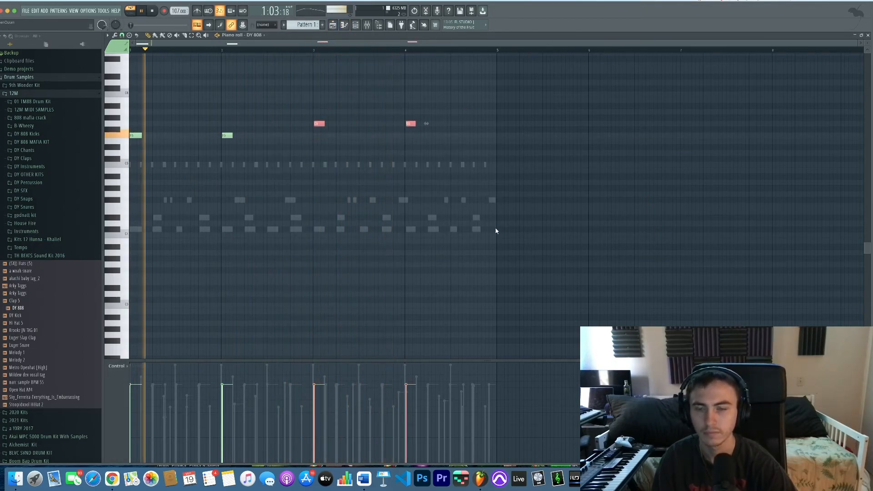
pyautogui.keyDown('super'); pyautogui.click(432, 225); pyautogui.keyUp('super')
# Try a slide note in bar 2 of the DY 808 part
pyautogui.scroll(2, 182, 87)
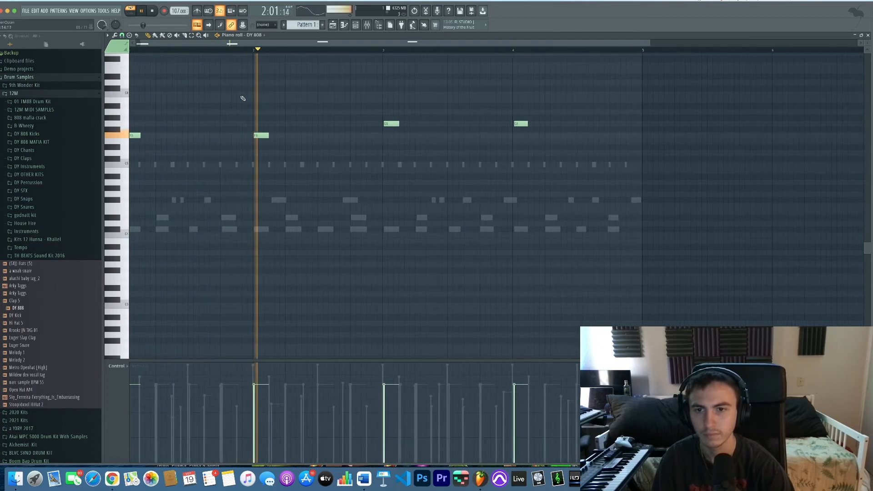
pyautogui.click(125, 49)
pyautogui.click(363, 113)
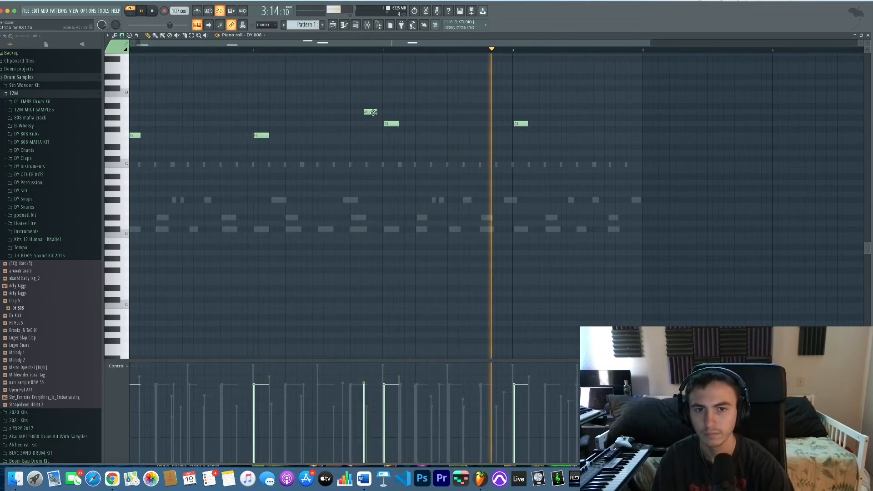
pyautogui.moveTo(370, 111); pyautogui.dragTo(295, 124)
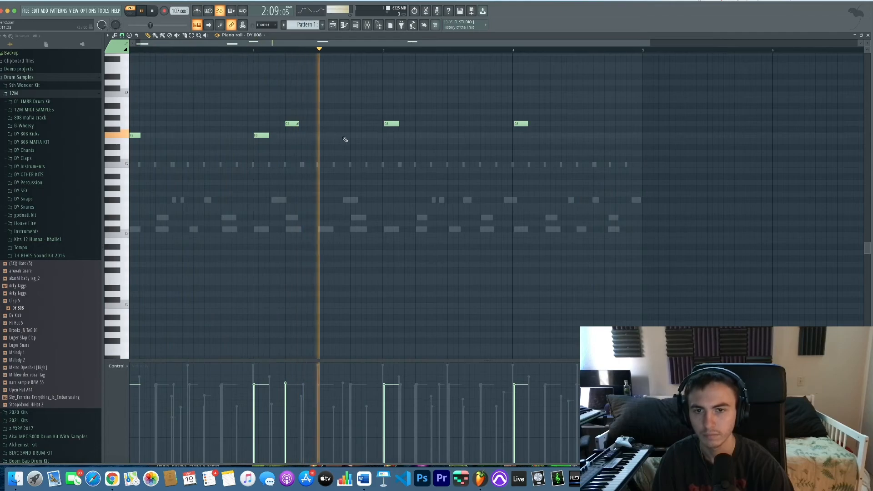
pyautogui.rightClick(291, 124)
# Set the DY 808 channel volume to 58% while the loop plays, and stop playback
pyautogui.scroll(-2, 308, 136)
pyautogui.click(356, 25)
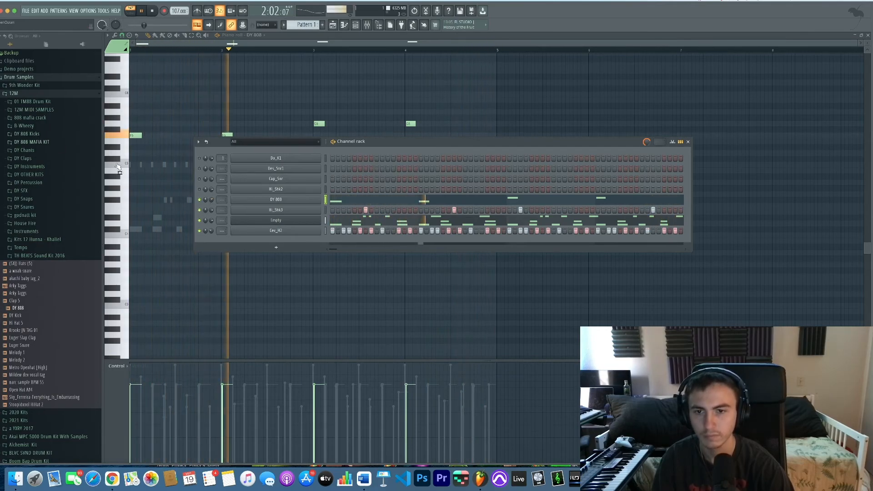
pyautogui.scroll(-3, 210, 203)
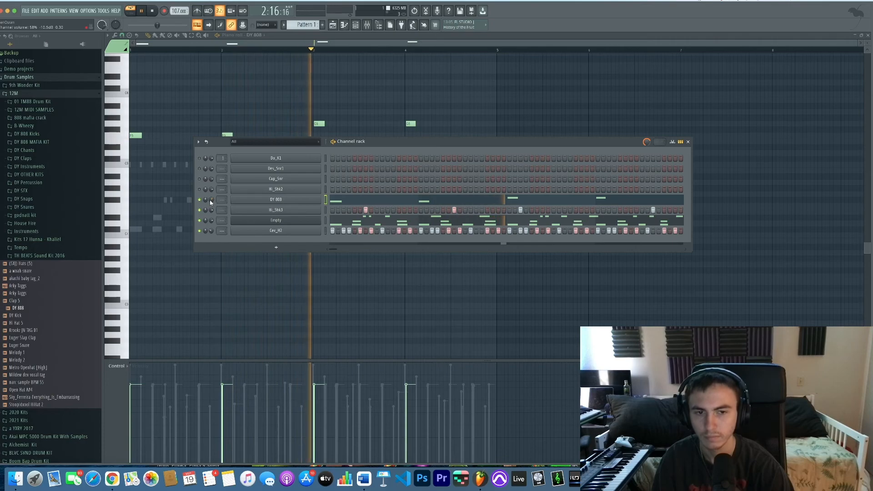
pyautogui.press('space')
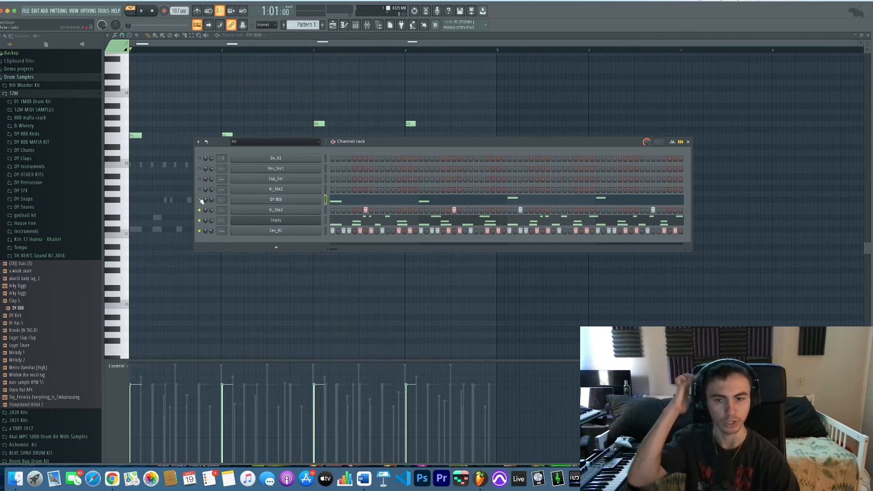
# Listen to the loop with the DY 808 channel muted
pyautogui.press('space')
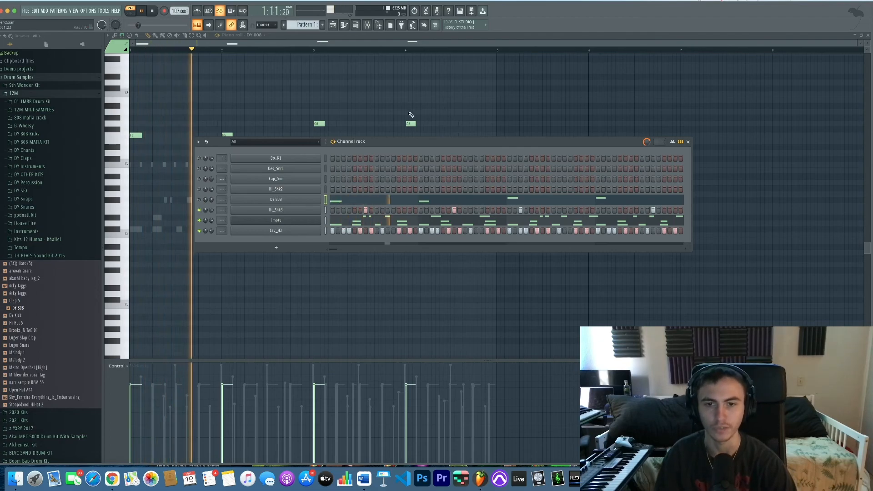
pyautogui.moveTo(397, 142); pyautogui.dragTo(395, 156)
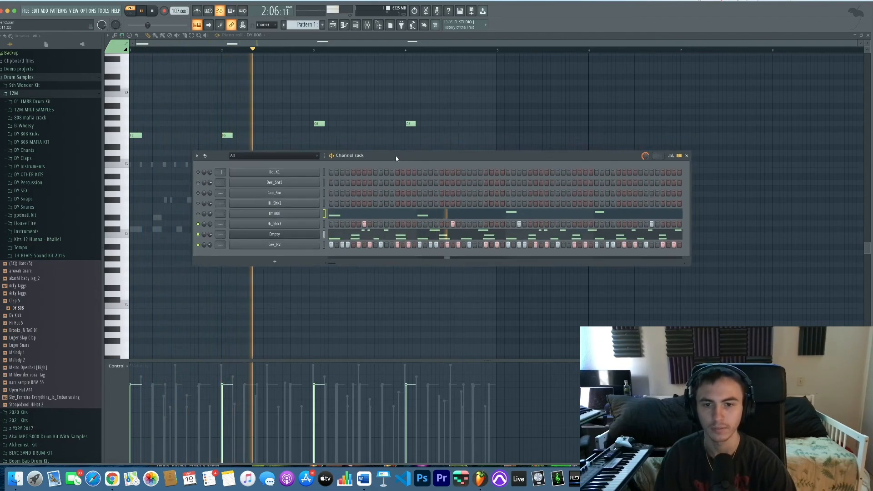
pyautogui.press('space')
# Examine the timing of the kick, snare and shaker notes up close in the Empty channel's piano roll
pyautogui.click(345, 234)
pyautogui.scroll(5, 265, 193)
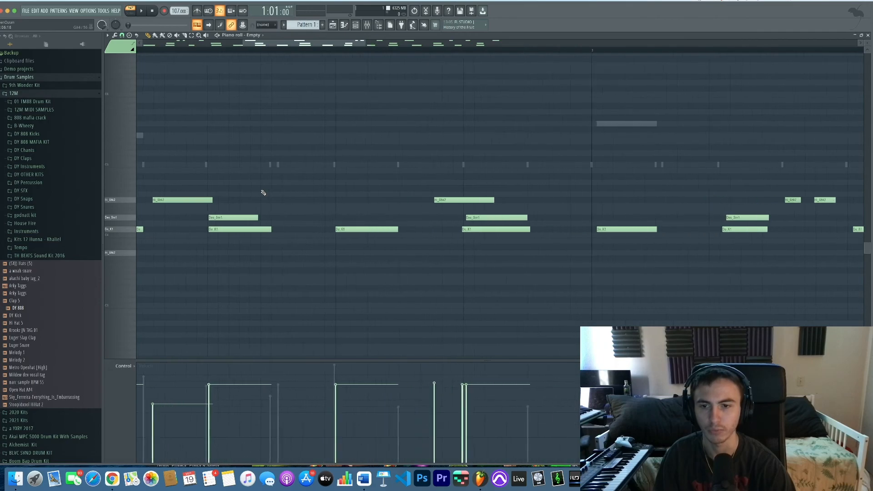
pyautogui.moveTo(428, 286); pyautogui.dragTo(542, 141)
pyautogui.keyDown('super'); pyautogui.click(539, 176); pyautogui.keyUp('super')
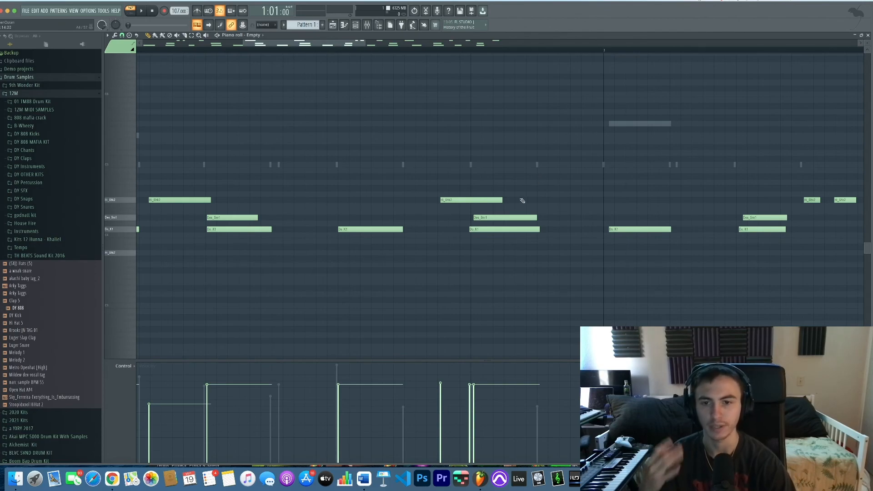
pyautogui.moveTo(462, 279); pyautogui.dragTo(574, 132)
pyautogui.keyDown('super'); pyautogui.click(563, 154); pyautogui.keyUp('super')
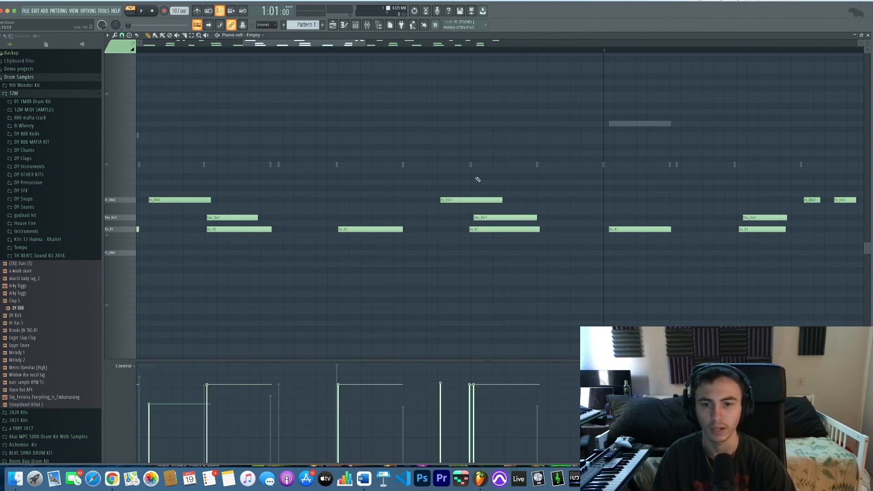
pyautogui.scroll(-3, 473, 179)
pyautogui.scroll(4, 186, 182)
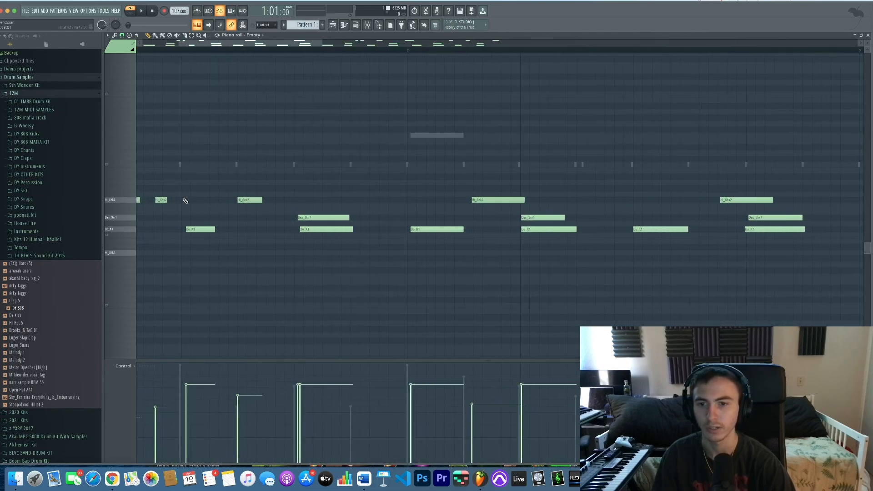
pyautogui.moveTo(166, 168); pyautogui.dragTo(398, 302)
pyautogui.keyDown('super'); pyautogui.click(331, 267); pyautogui.keyUp('super')
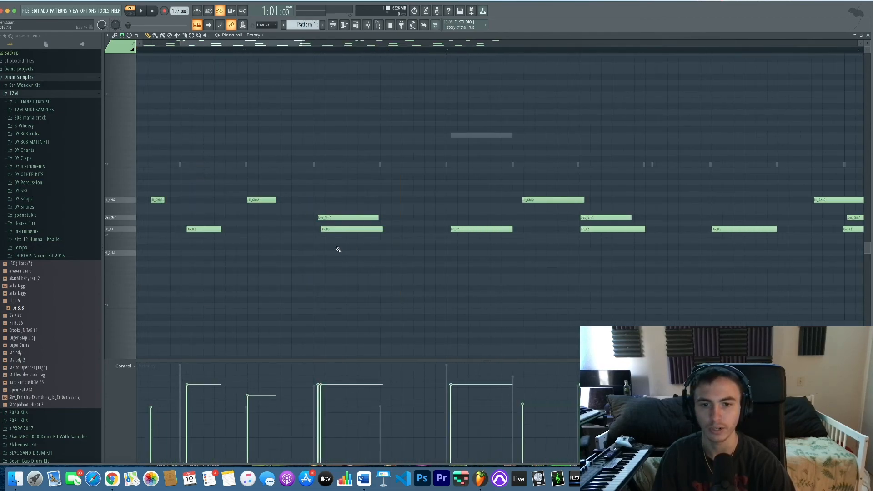
pyautogui.scroll(-5, 263, 248)
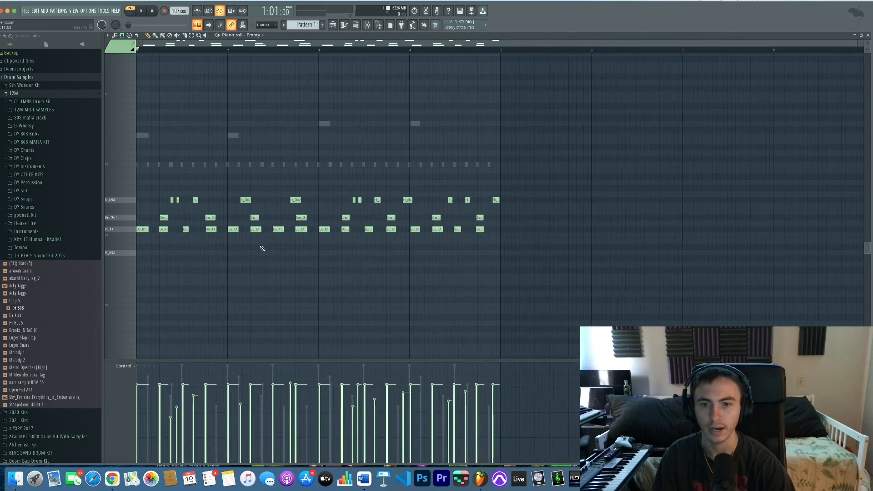